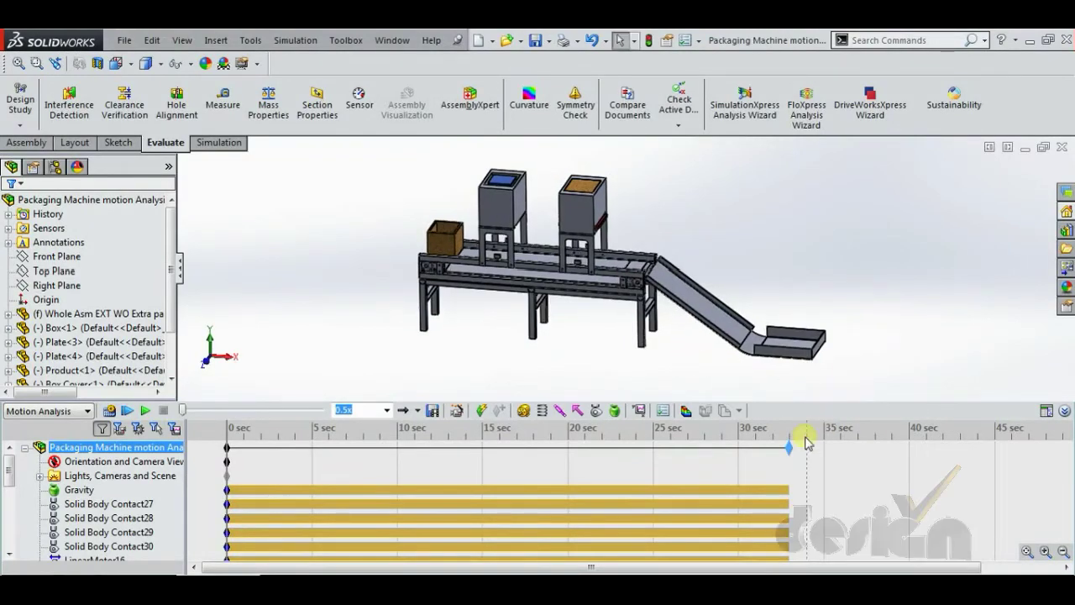
{"action": "left_click_drag", "start_coordinate": [789, 448], "coordinate": [800, 448]}
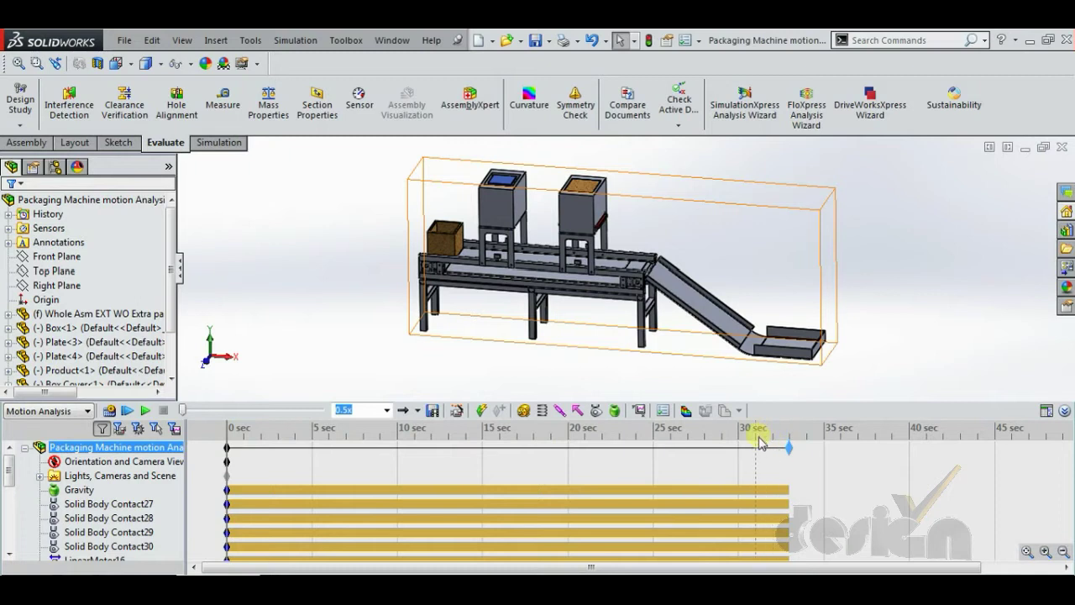
{"action": "left_click", "coordinate": [799, 455]}
{"action": "left_click", "coordinate": [758, 442]}
{"action": "left_click", "coordinate": [799, 453]}
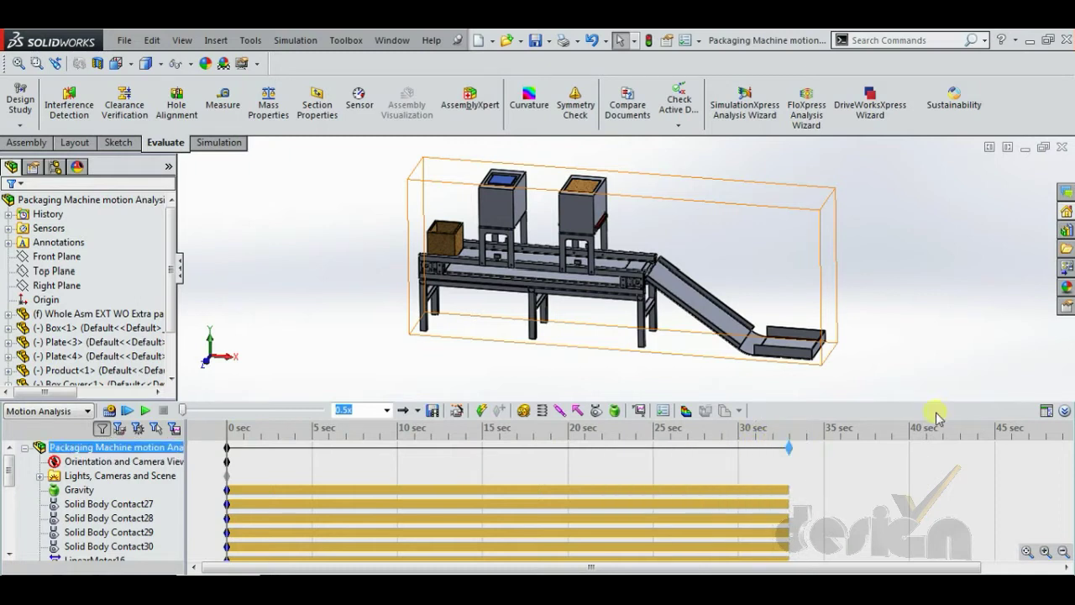
{"action": "left_click", "coordinate": [949, 360]}
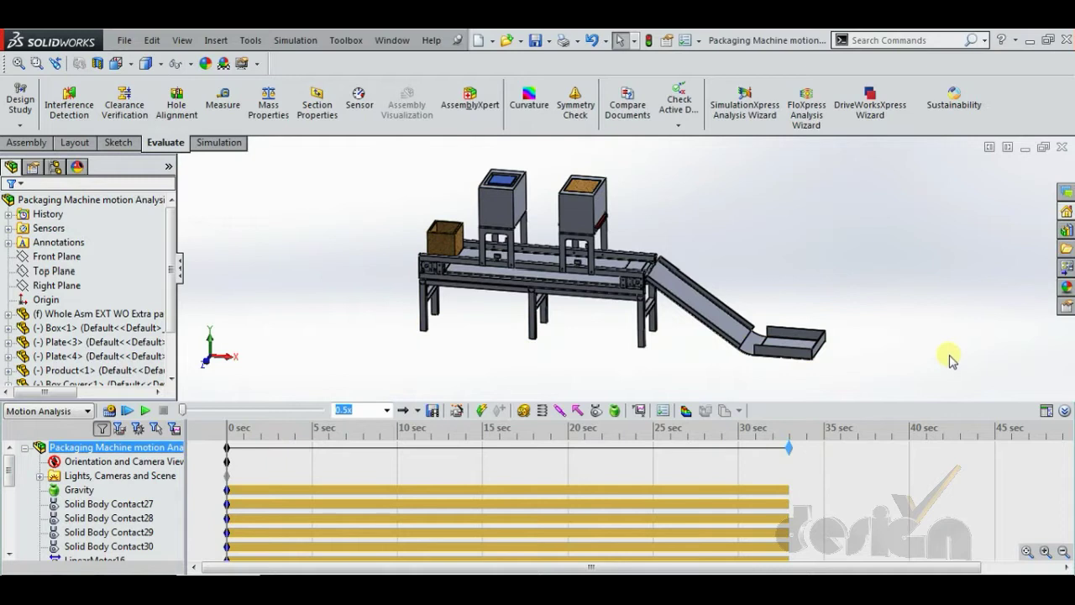
In the event-based motion view, add a first task triggered by the Proximity1 sensor with a 0.55 s delay
{"action": "left_click", "coordinate": [1046, 412]}
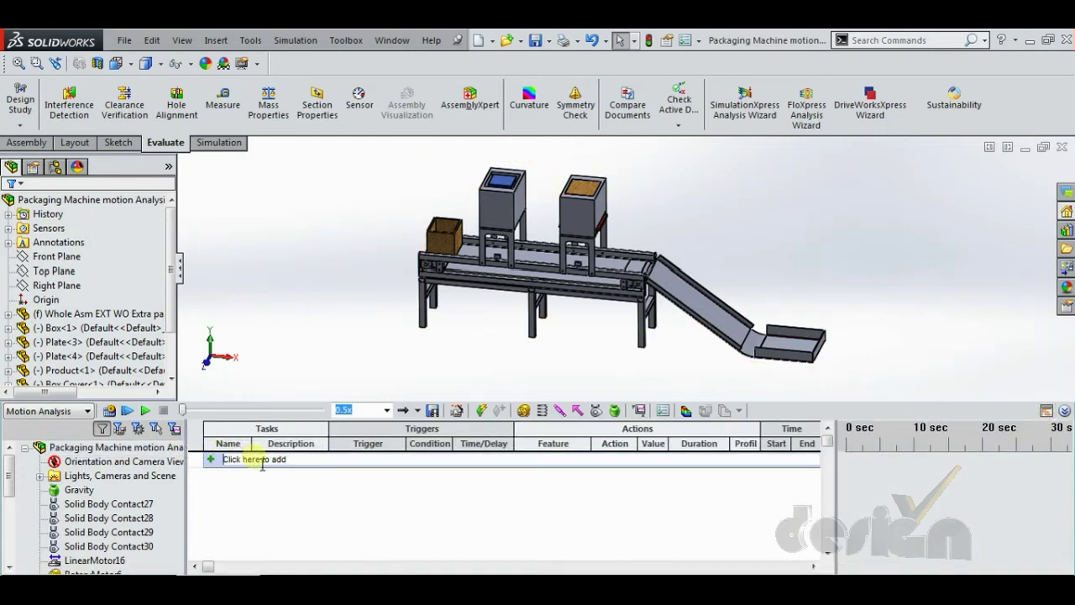
{"action": "left_click", "coordinate": [223, 460]}
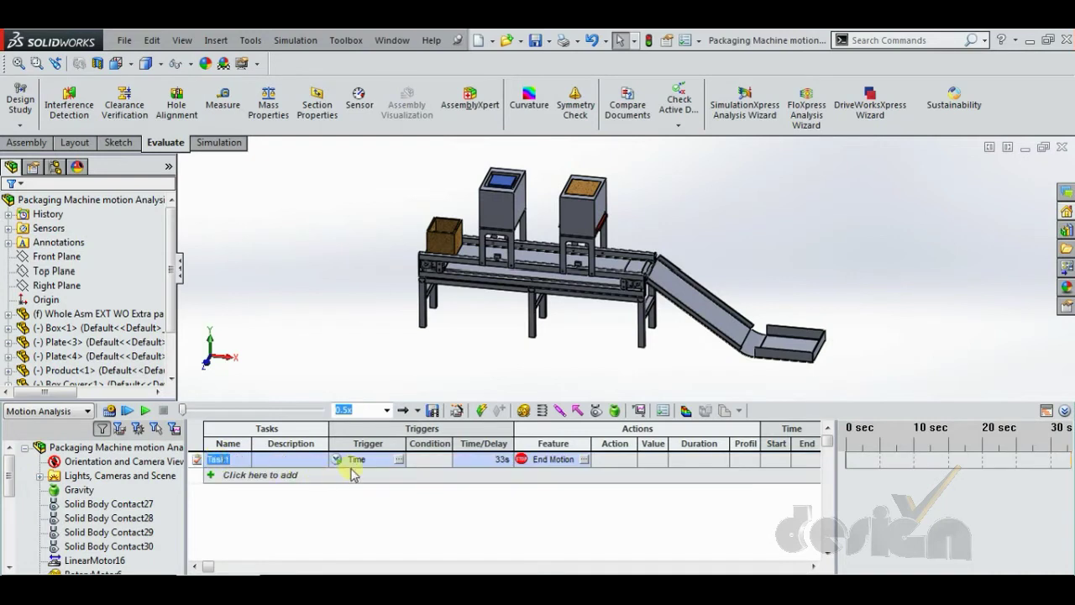
{"action": "left_click", "coordinate": [401, 460]}
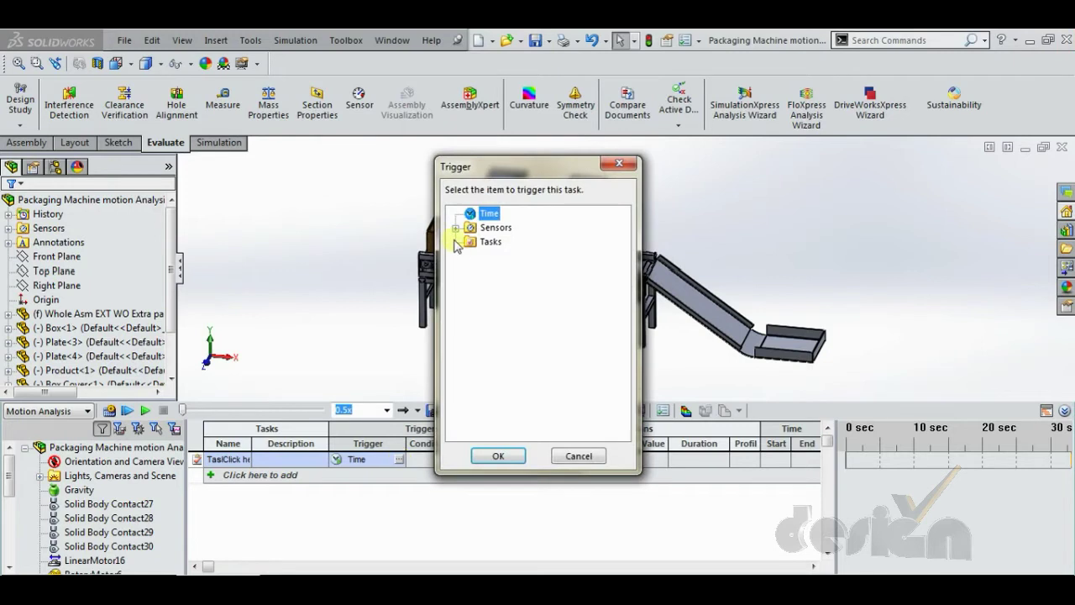
{"action": "left_click", "coordinate": [455, 229]}
{"action": "left_click", "coordinate": [538, 242]}
{"action": "left_click_drag", "start_coordinate": [568, 167], "coordinate": [881, 166]}
{"action": "left_click", "coordinate": [812, 455]}
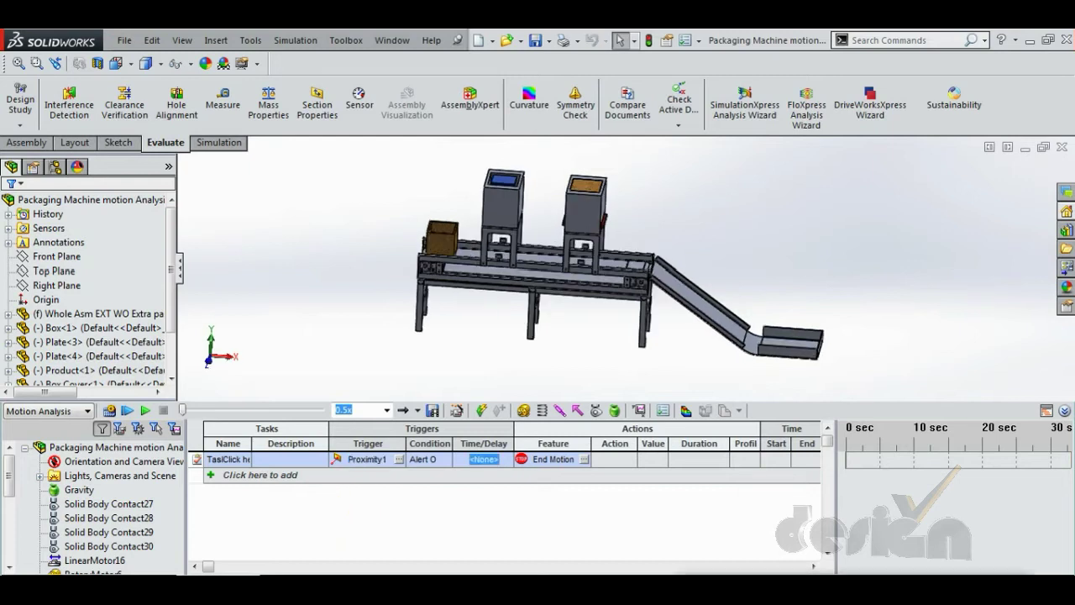
{"action": "left_click", "coordinate": [495, 460]}
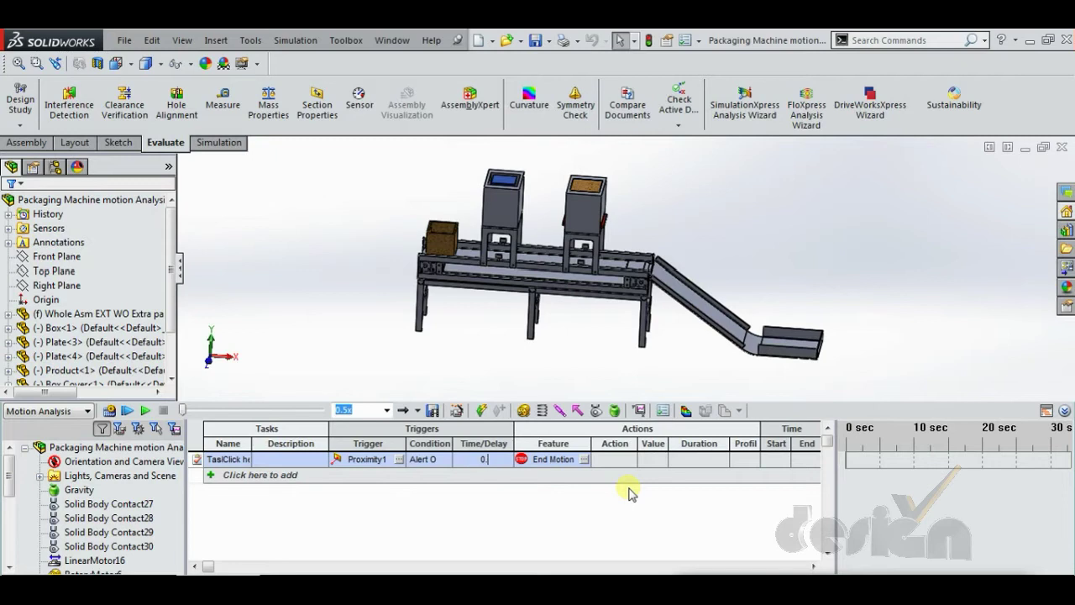
Assign RotaryMotor6 and RotaryMotor7 as the features acted on by the first task
{"action": "left_click", "coordinate": [581, 462]}
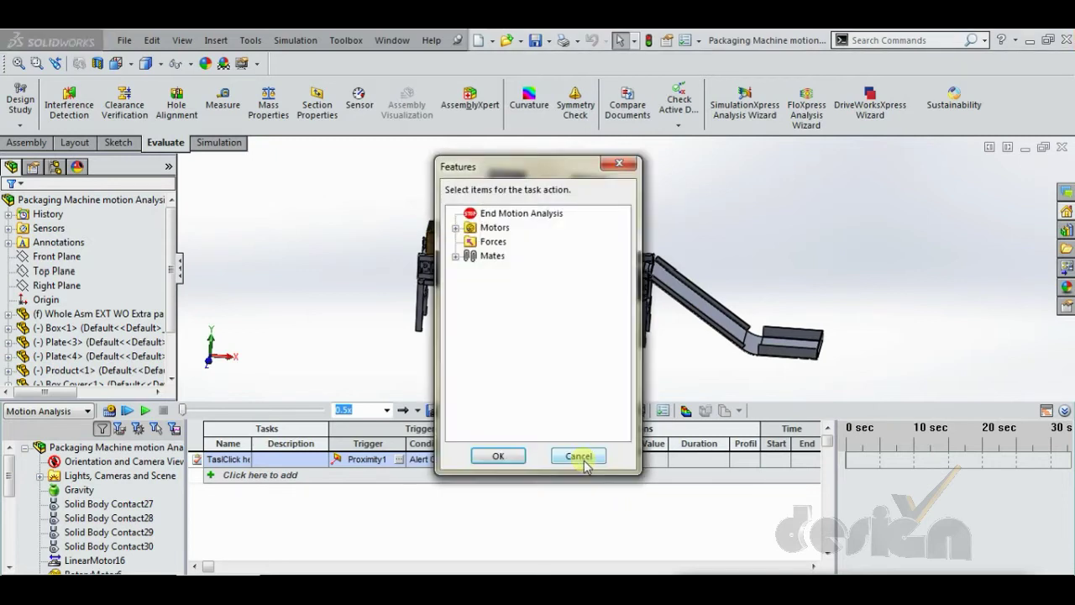
{"action": "left_click", "coordinate": [456, 228]}
{"action": "left_click_drag", "start_coordinate": [522, 168], "coordinate": [751, 158]}
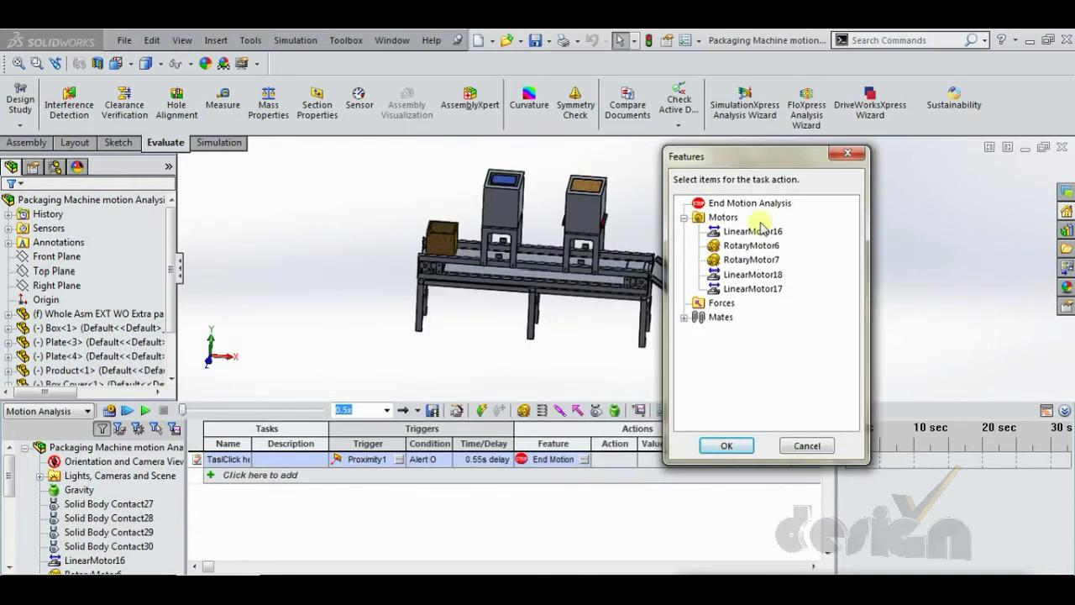
{"action": "left_click", "coordinate": [728, 246]}
{"action": "left_click", "coordinate": [728, 259], "text": "ctrl"}
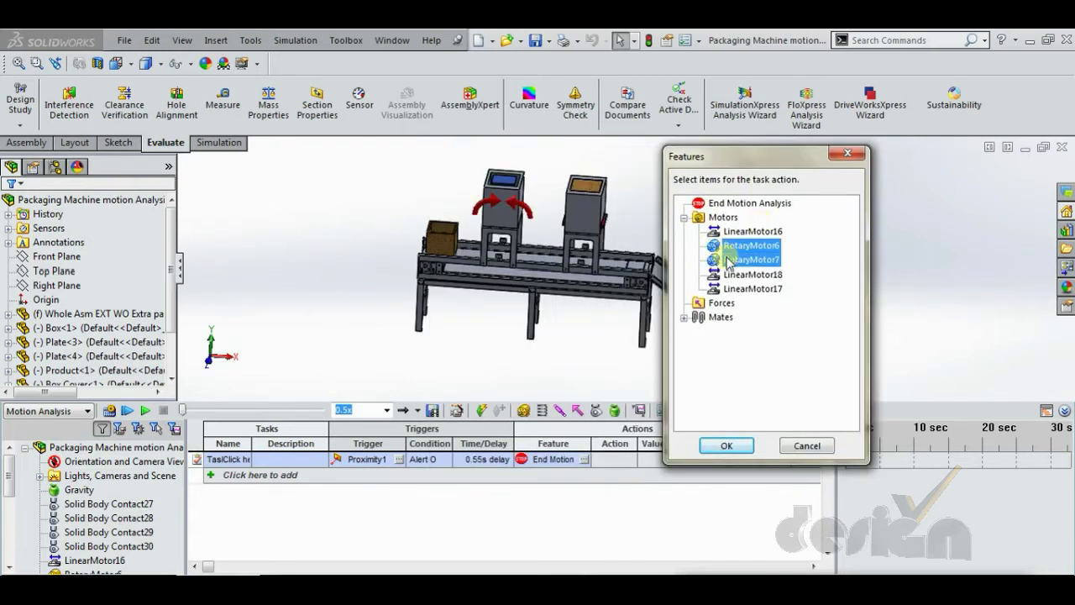
{"action": "left_click", "coordinate": [727, 446]}
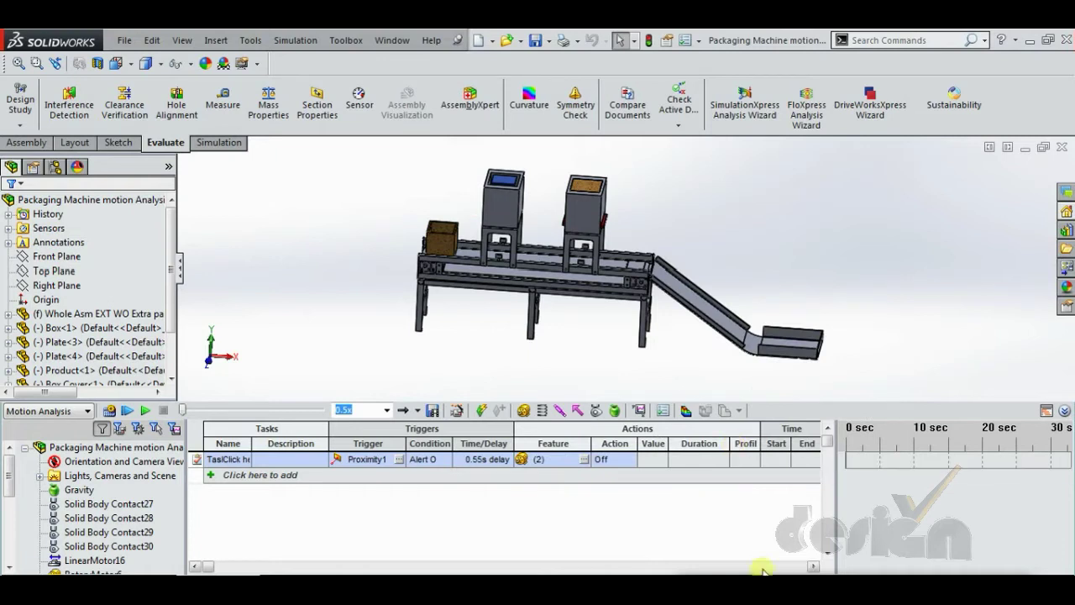
Set the first task's action to Change with a value of 90 deg and a duration of 0.55 s
{"action": "left_click", "coordinate": [611, 460]}
{"action": "left_click", "coordinate": [629, 459]}
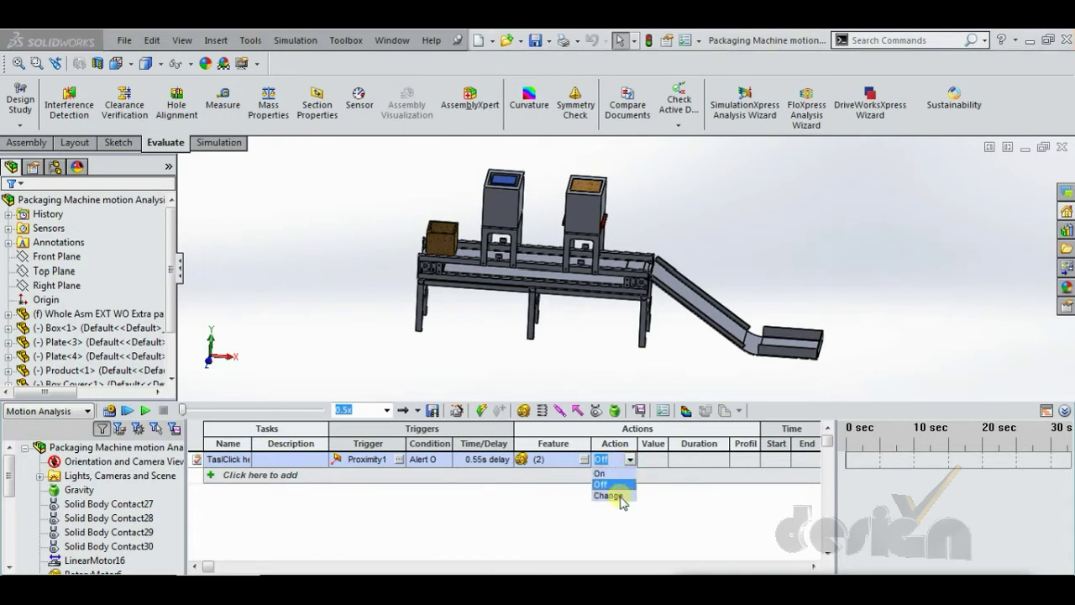
{"action": "left_click", "coordinate": [608, 495]}
{"action": "left_click", "coordinate": [655, 461]}
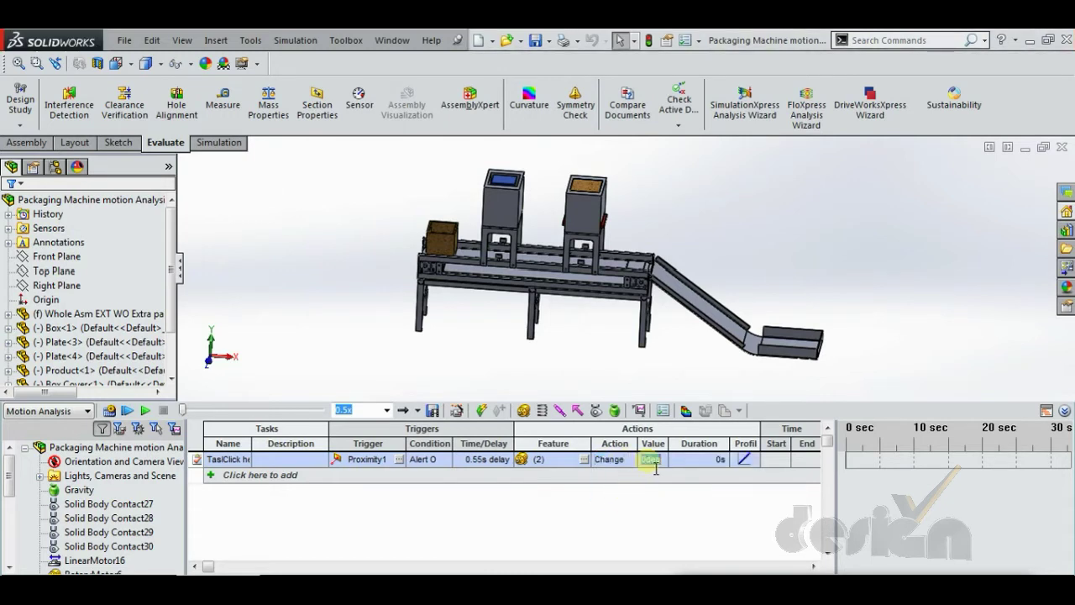
{"action": "type", "text": "90"}
{"action": "left_click", "coordinate": [702, 465]}
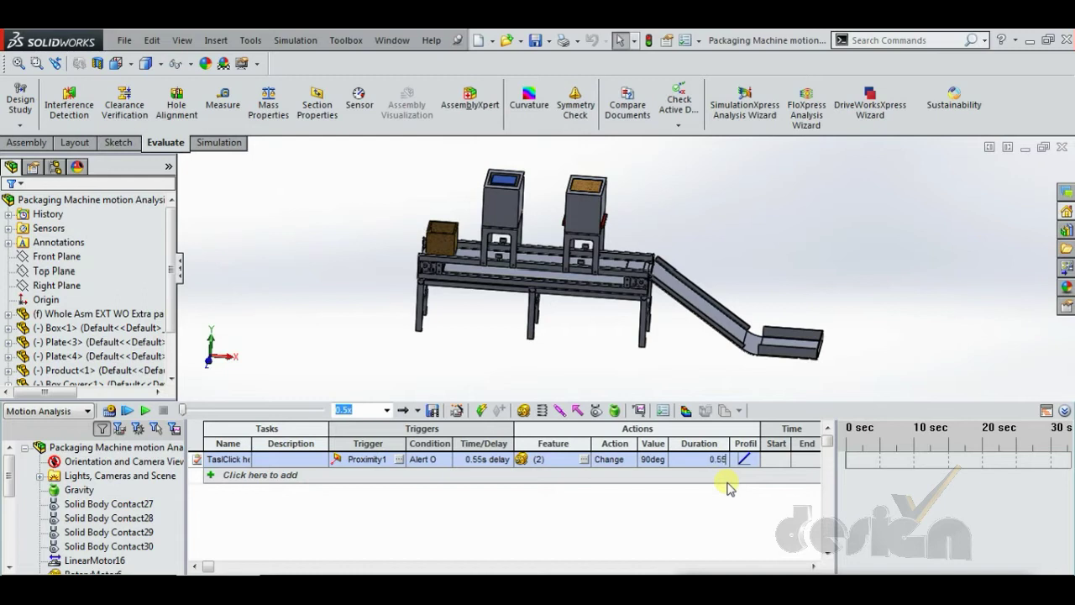
Add a second task triggered by the end of Task1 with a 0.2 s delay
{"action": "left_click", "coordinate": [260, 475]}
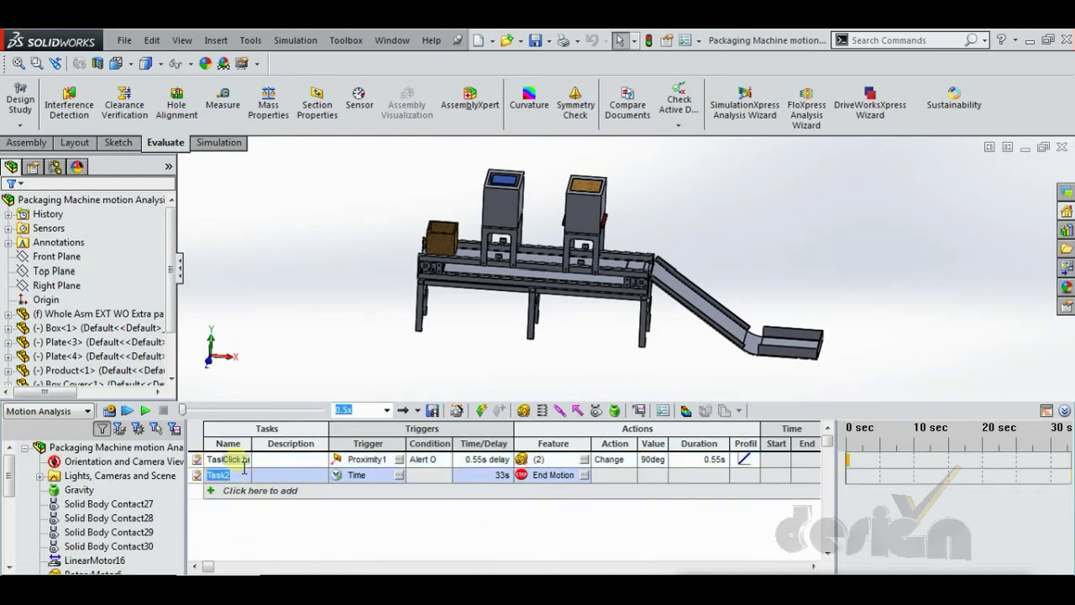
{"action": "left_click", "coordinate": [399, 475]}
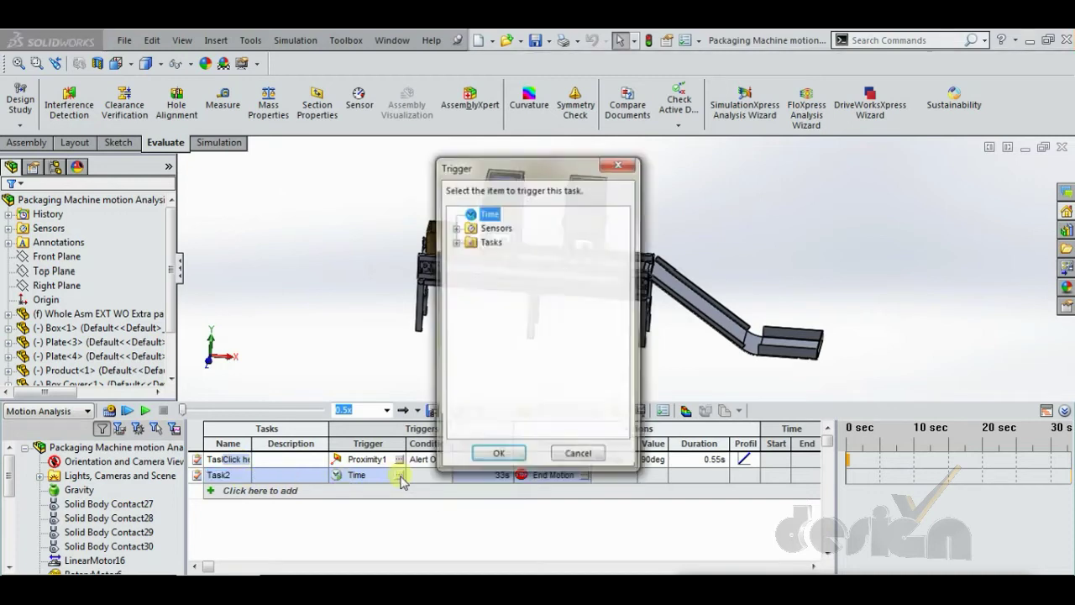
{"action": "left_click", "coordinate": [455, 242]}
{"action": "left_click", "coordinate": [504, 255]}
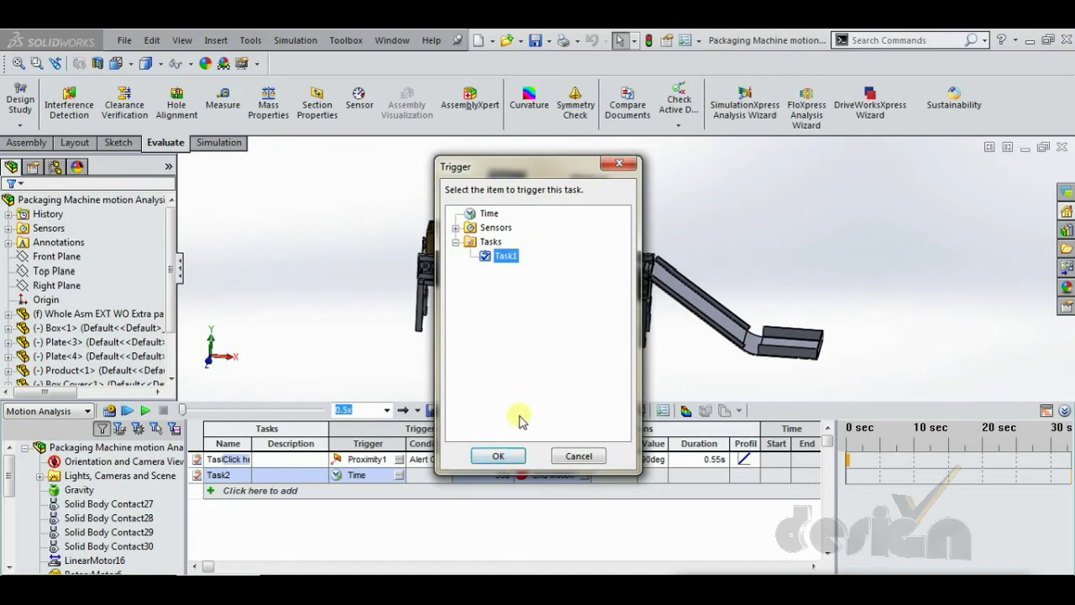
{"action": "left_click", "coordinate": [500, 455]}
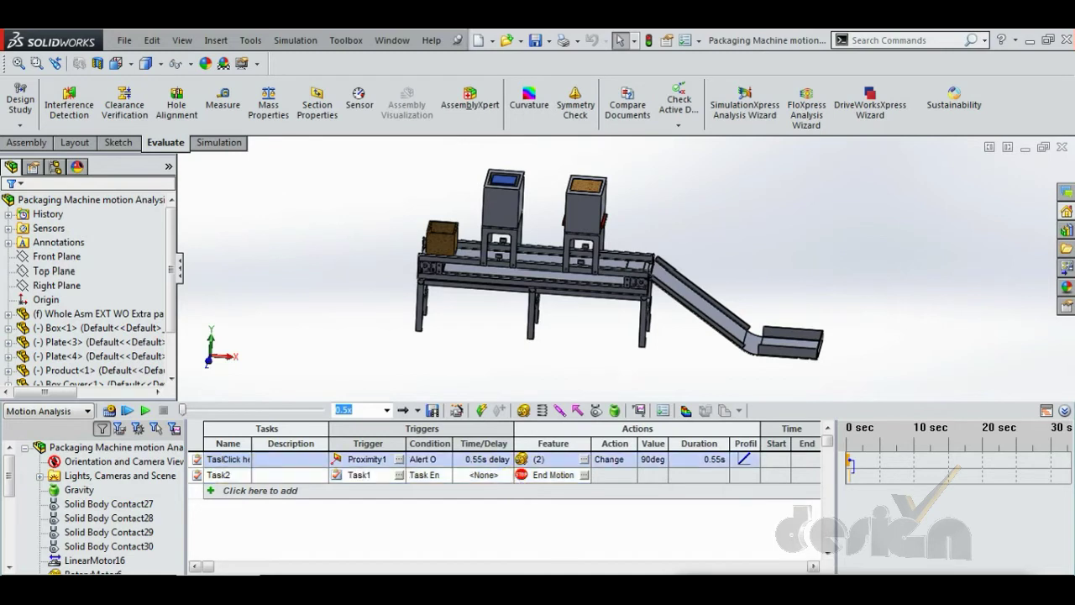
{"action": "left_click", "coordinate": [494, 476]}
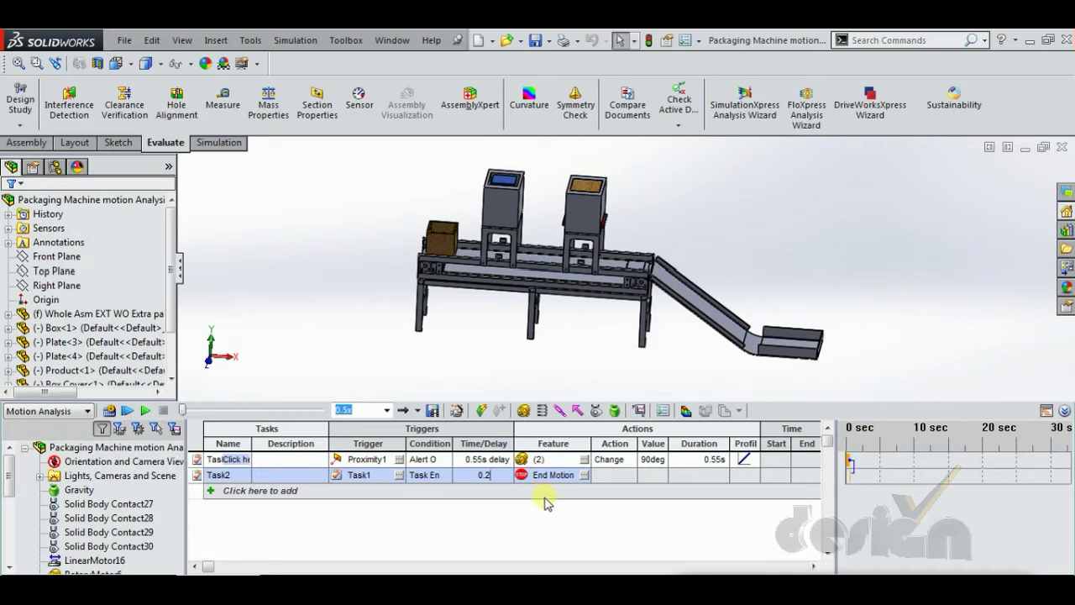
Assign RotaryMotor6 and RotaryMotor7 as the features acted on by Task2
{"action": "left_click", "coordinate": [584, 476]}
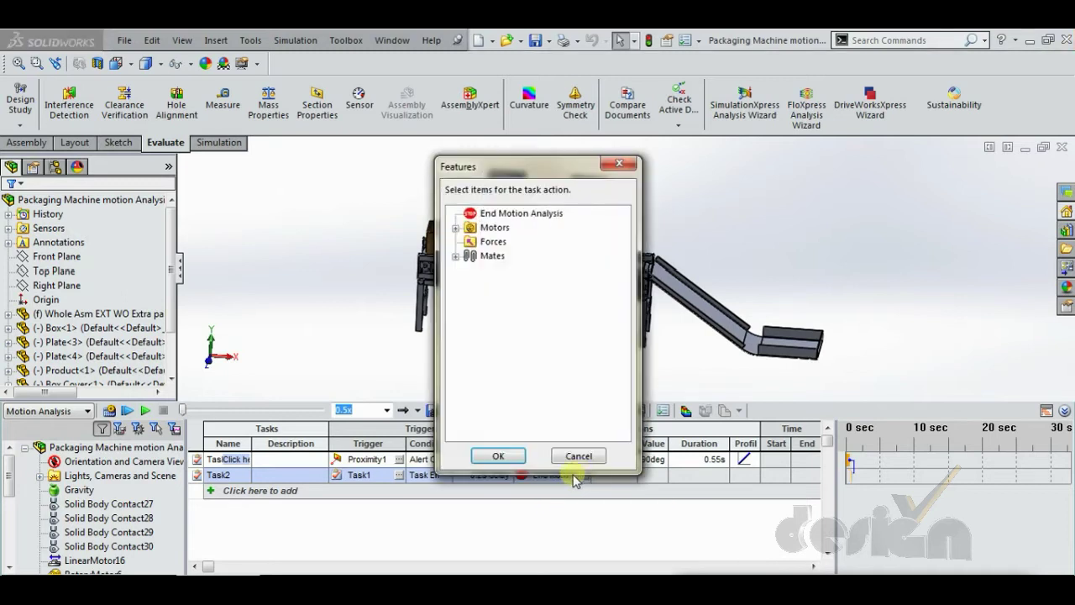
{"action": "left_click", "coordinate": [455, 227]}
{"action": "left_click", "coordinate": [522, 255]}
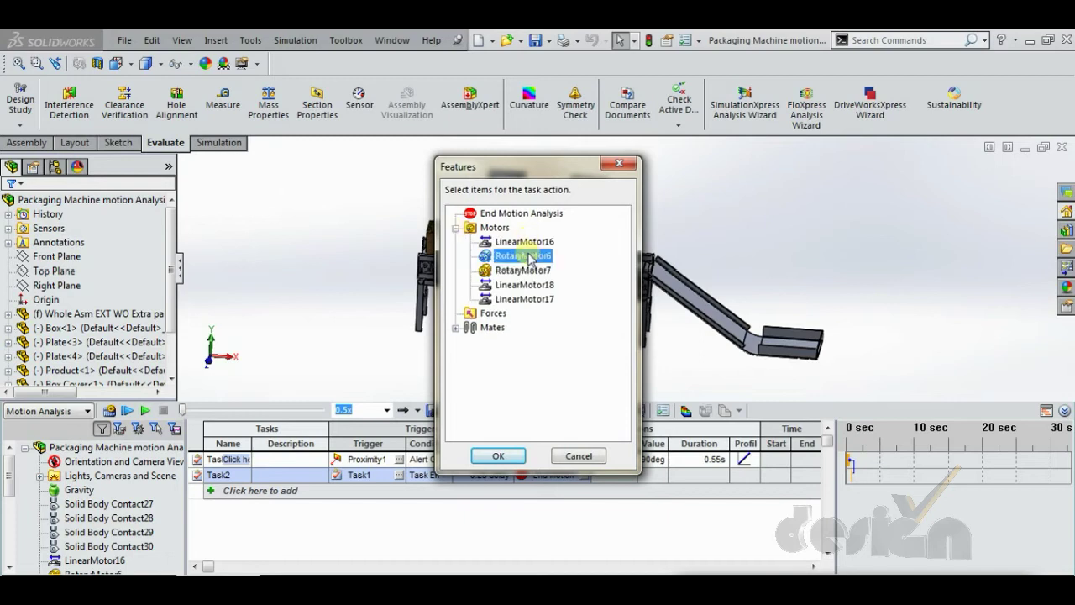
{"action": "left_click", "coordinate": [523, 270], "text": "ctrl"}
{"action": "left_click", "coordinate": [498, 456]}
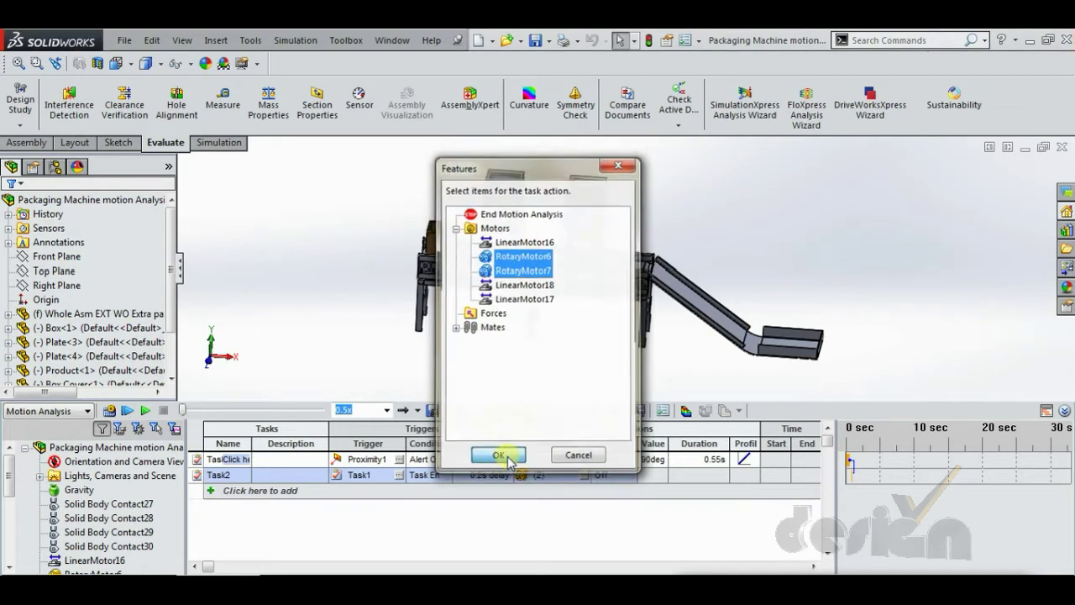
Set Task2's action to Change with a value of 90 deg and a duration of 0.55 s
{"action": "left_click", "coordinate": [625, 479]}
{"action": "left_click", "coordinate": [629, 476]}
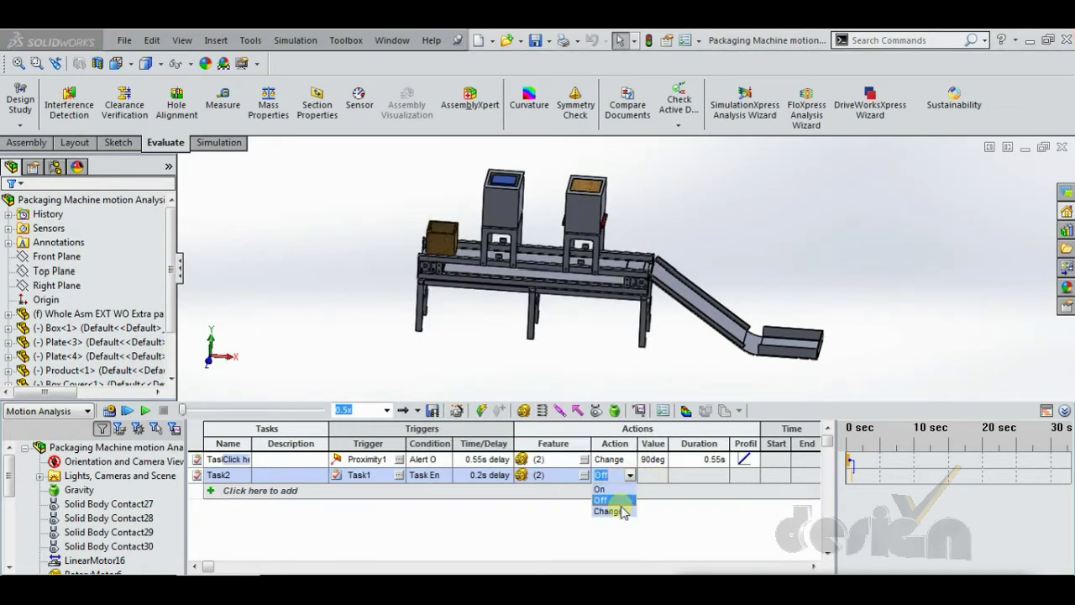
{"action": "left_click", "coordinate": [620, 508]}
{"action": "left_click", "coordinate": [664, 476]}
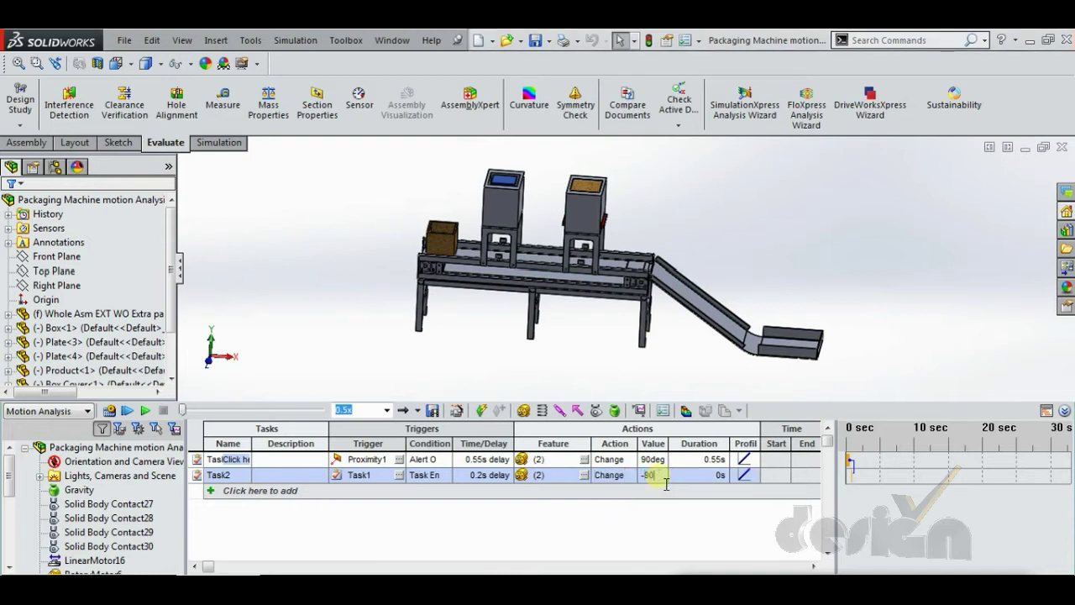
{"action": "key", "text": "Return"}
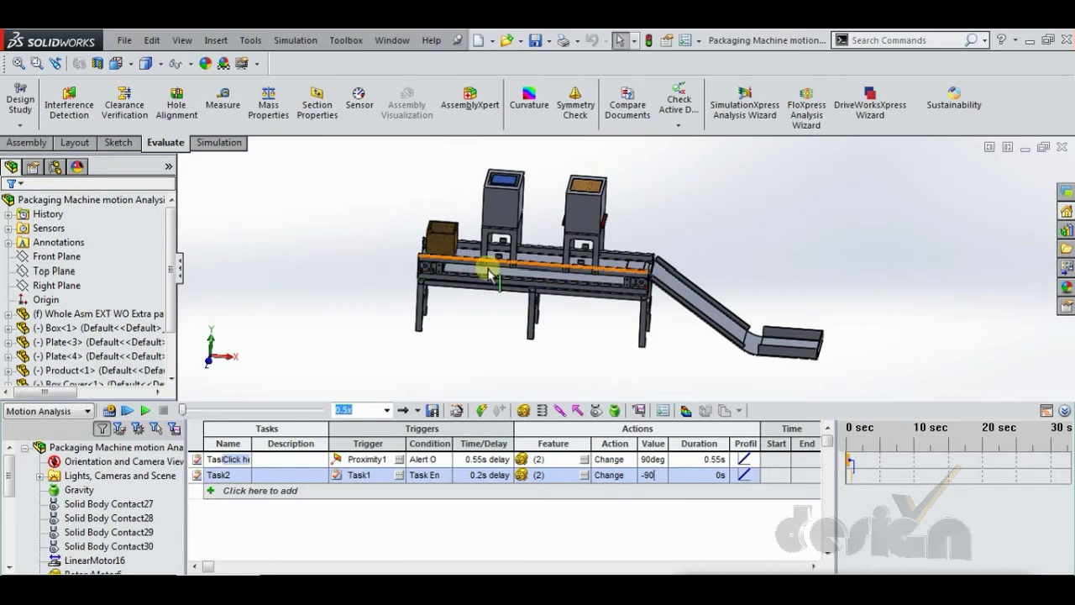
{"action": "double_click", "coordinate": [720, 476]}
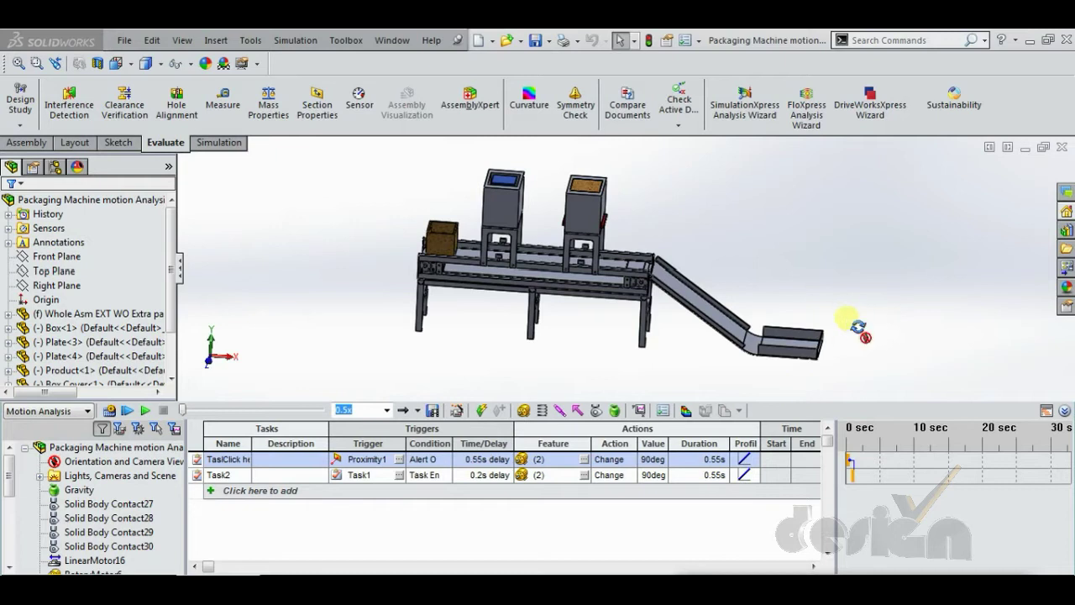
Add a third task triggered by the Proximity2 sensor with a 0.55 s delay
{"action": "scroll", "coordinate": [594, 231], "scroll_direction": "down", "scroll_amount": 3}
{"action": "scroll", "coordinate": [593, 231], "scroll_direction": "down", "scroll_amount": 2}
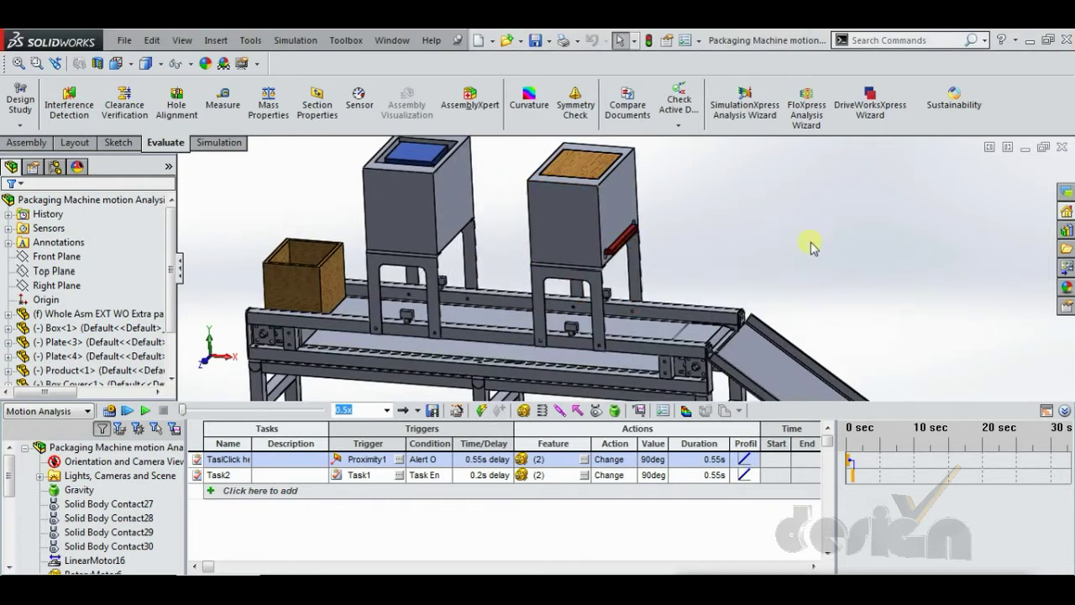
{"action": "middle_click_drag", "start_coordinate": [811, 240], "coordinate": [832, 247]}
{"action": "scroll", "coordinate": [634, 281], "scroll_direction": "up", "scroll_amount": 2}
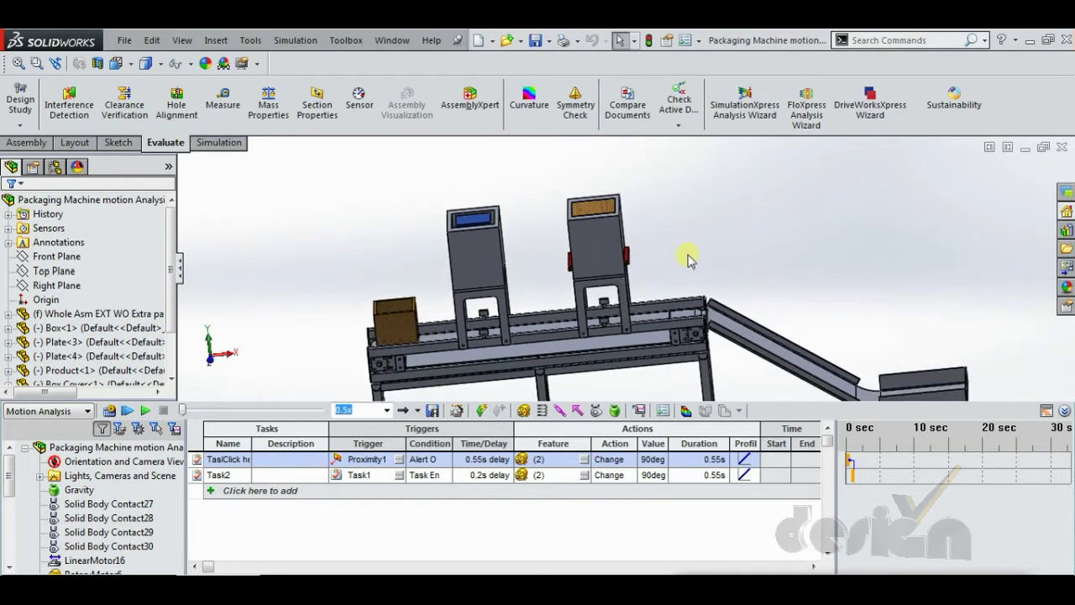
{"action": "middle_click_drag", "start_coordinate": [718, 273], "coordinate": [760, 269]}
{"action": "left_click", "coordinate": [222, 491]}
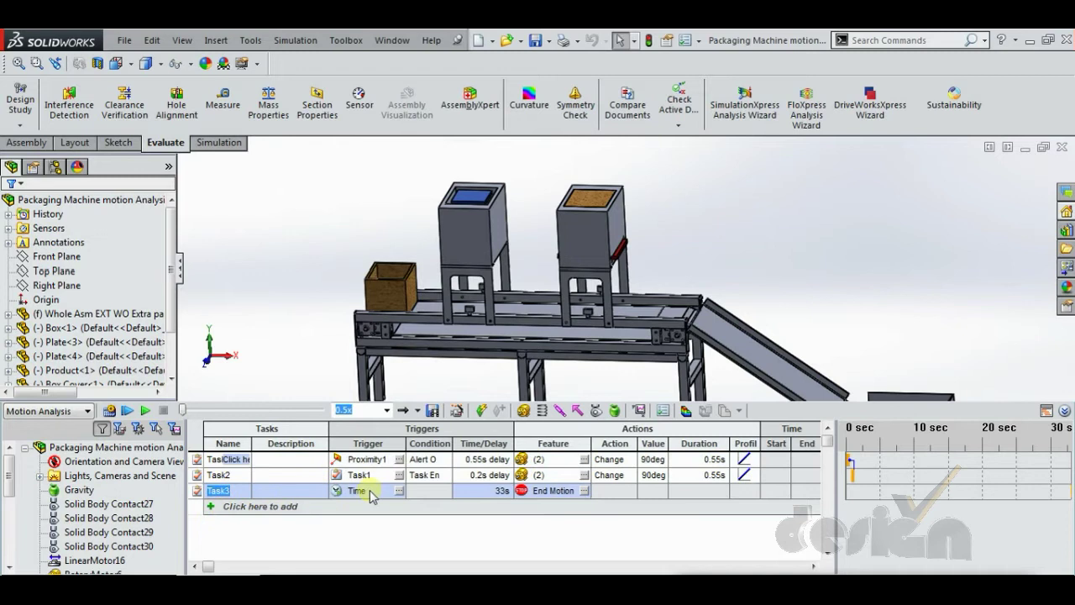
{"action": "left_click", "coordinate": [396, 490]}
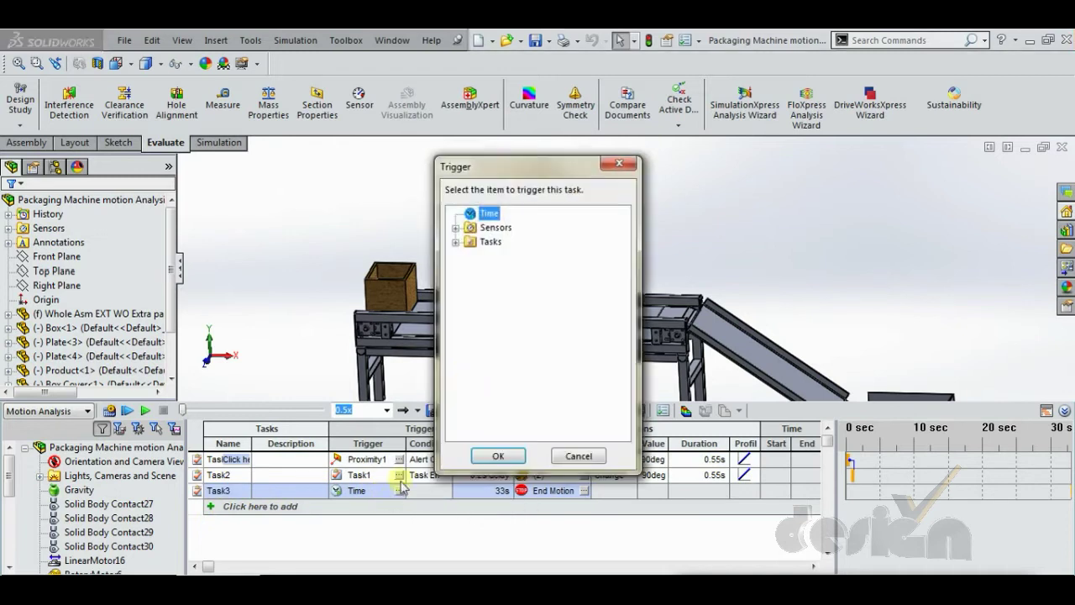
{"action": "left_click", "coordinate": [455, 228]}
{"action": "left_click", "coordinate": [521, 255]}
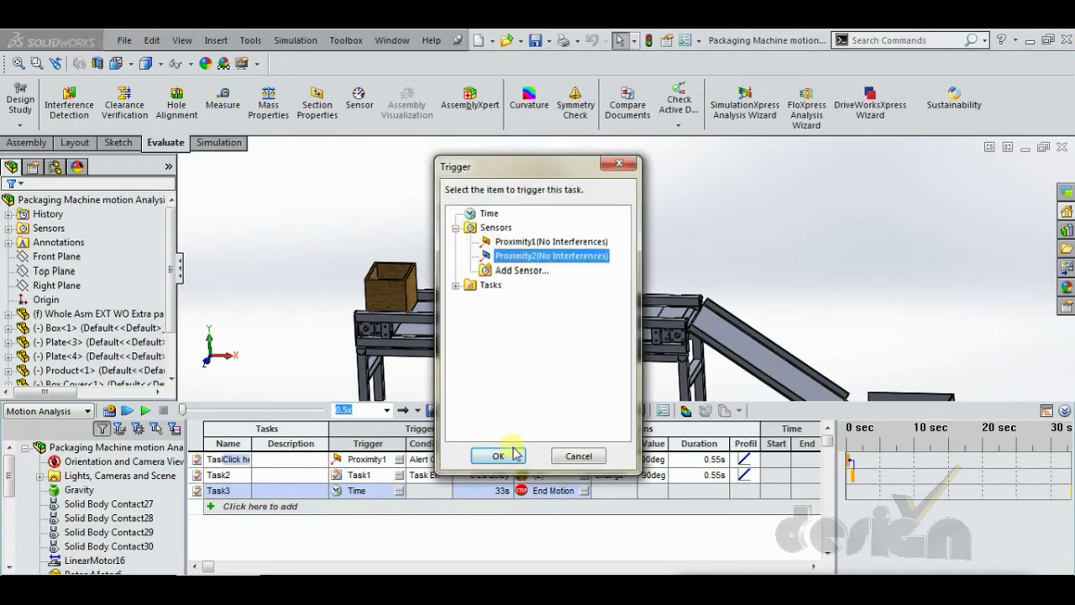
{"action": "left_click", "coordinate": [498, 455]}
{"action": "left_click", "coordinate": [508, 491]}
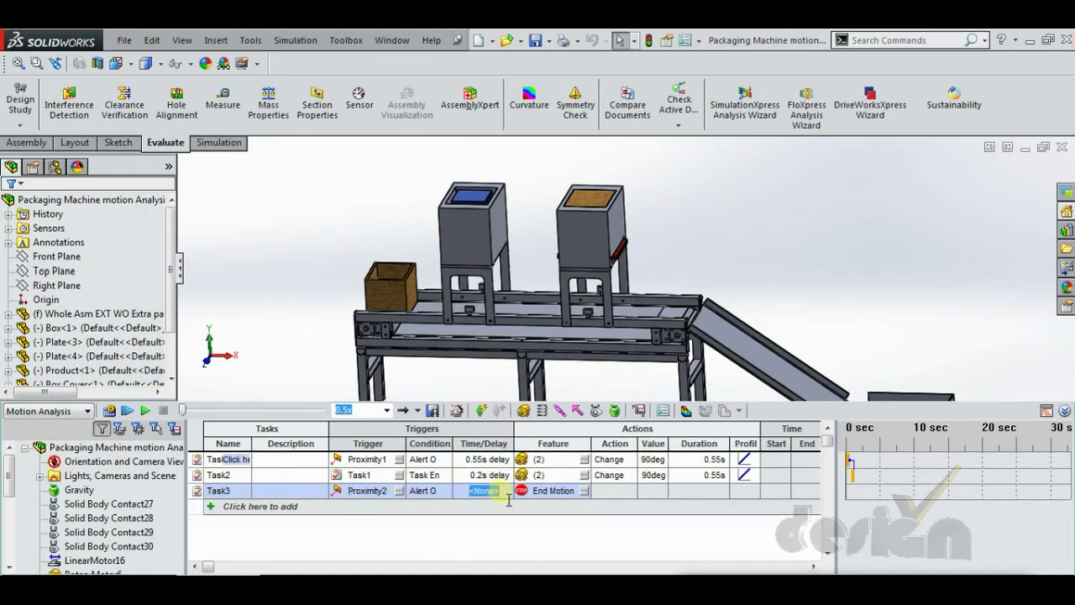
{"action": "type", "text": "0.55"}
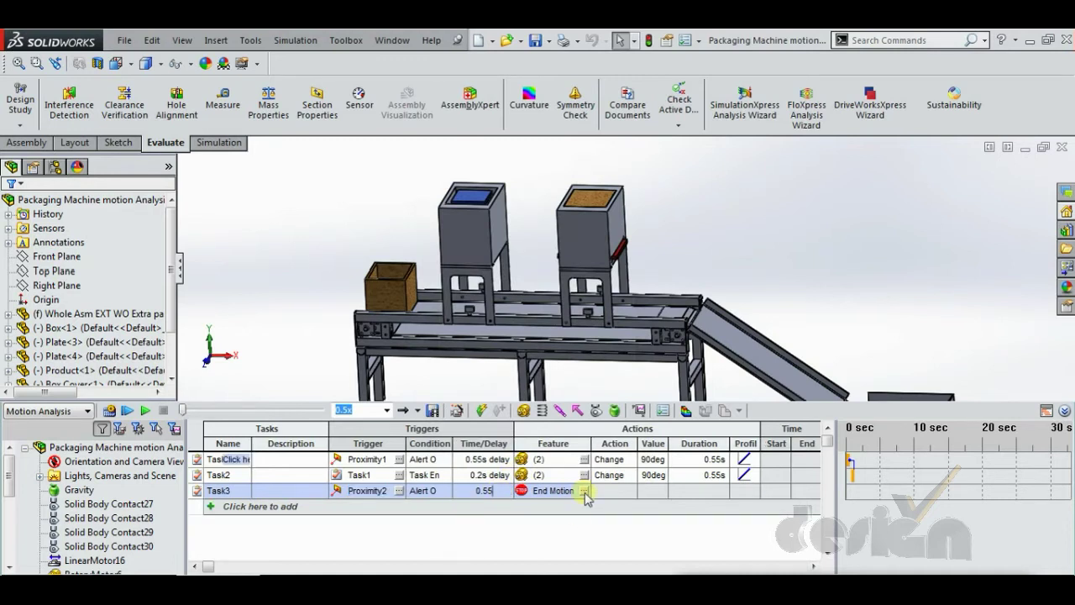
Assign LinearMotor18 and LinearMotor17 as the features acted on by Task3
{"action": "left_click", "coordinate": [584, 490]}
{"action": "left_click", "coordinate": [456, 228]}
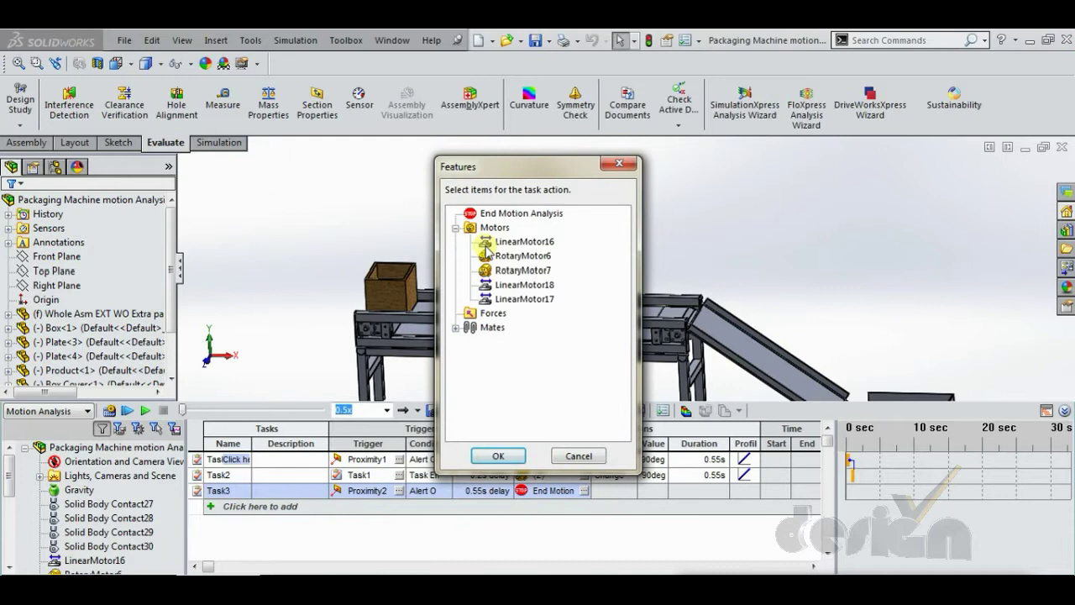
{"action": "left_click_drag", "start_coordinate": [545, 172], "coordinate": [316, 190]}
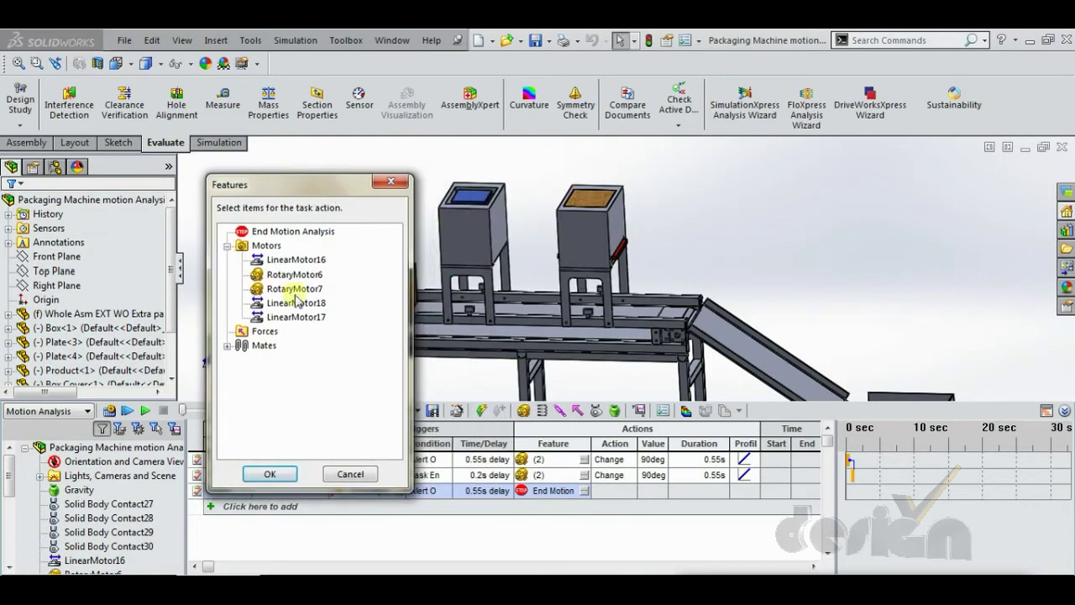
{"action": "left_click", "coordinate": [295, 302]}
{"action": "left_click", "coordinate": [296, 317], "text": "ctrl"}
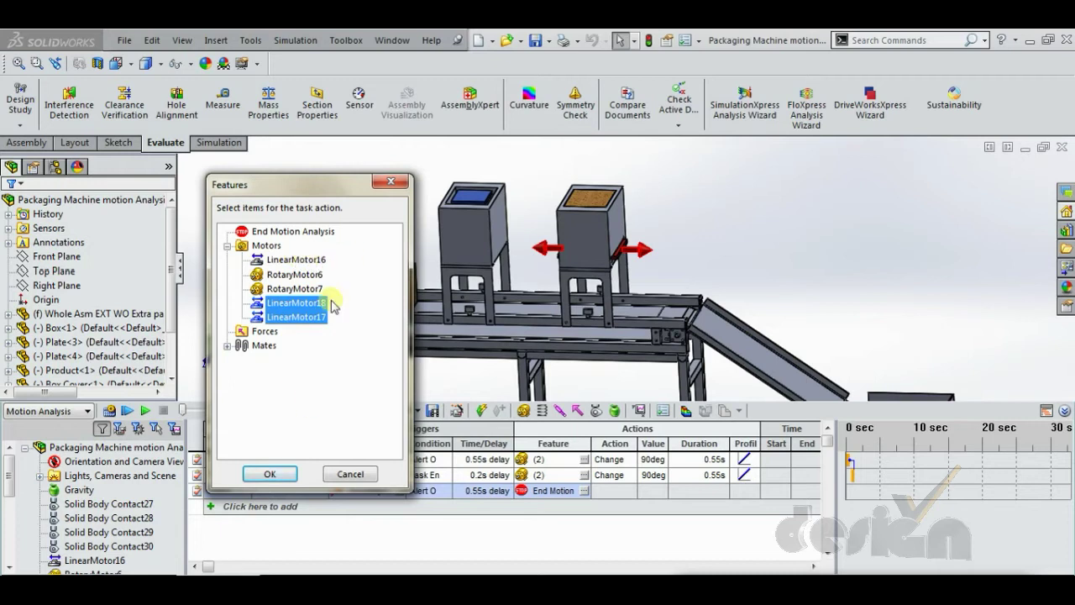
{"action": "left_click", "coordinate": [291, 477]}
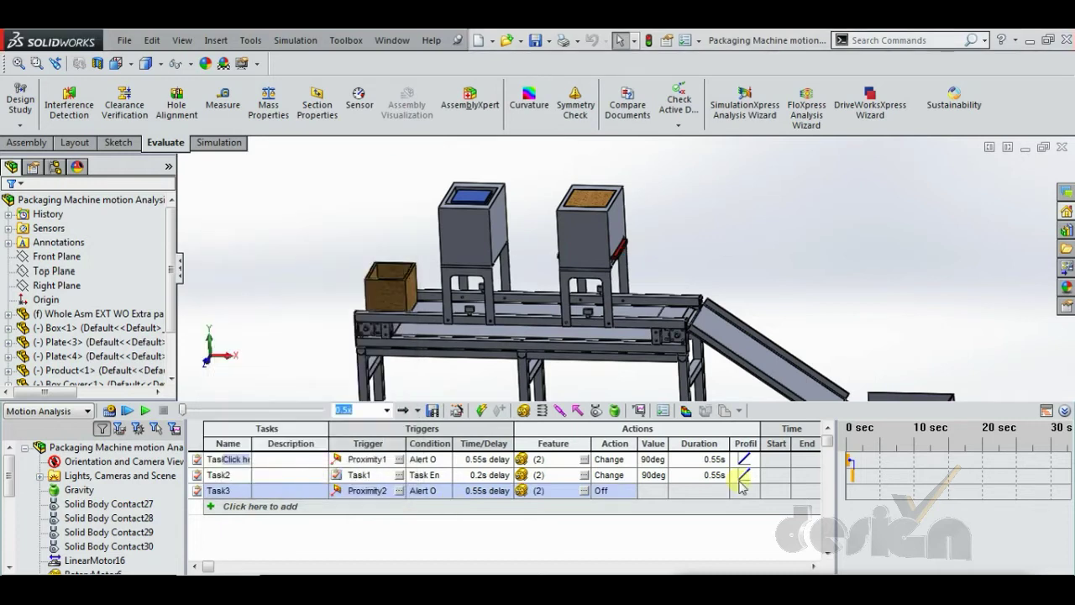
Set Task3's action to Change with a value of 50 mm and a duration of 0.55 s
{"action": "left_click", "coordinate": [622, 491]}
{"action": "left_click", "coordinate": [630, 492]}
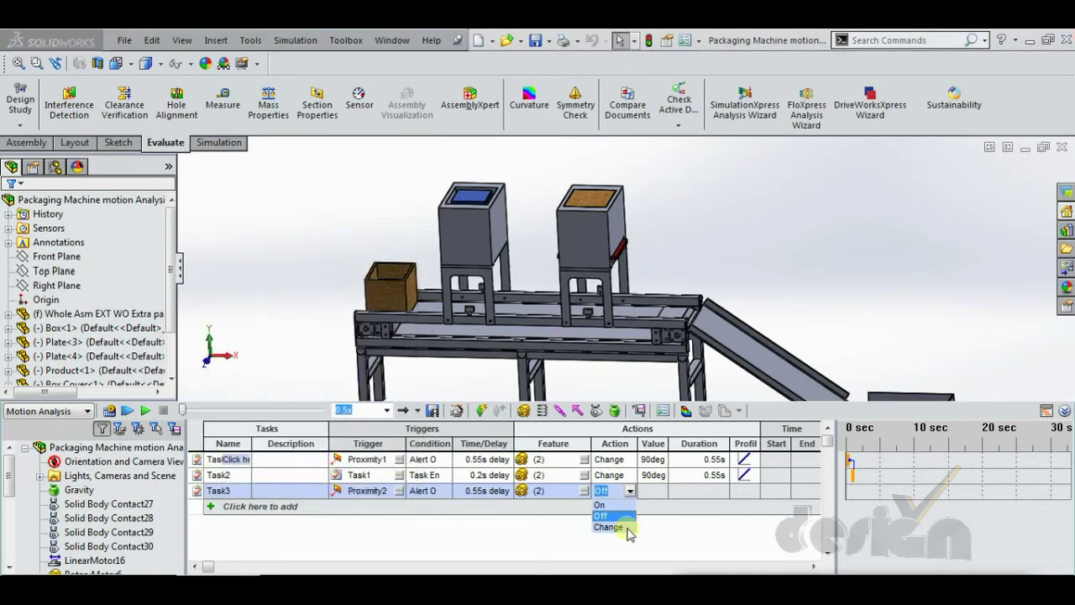
{"action": "left_click", "coordinate": [610, 527]}
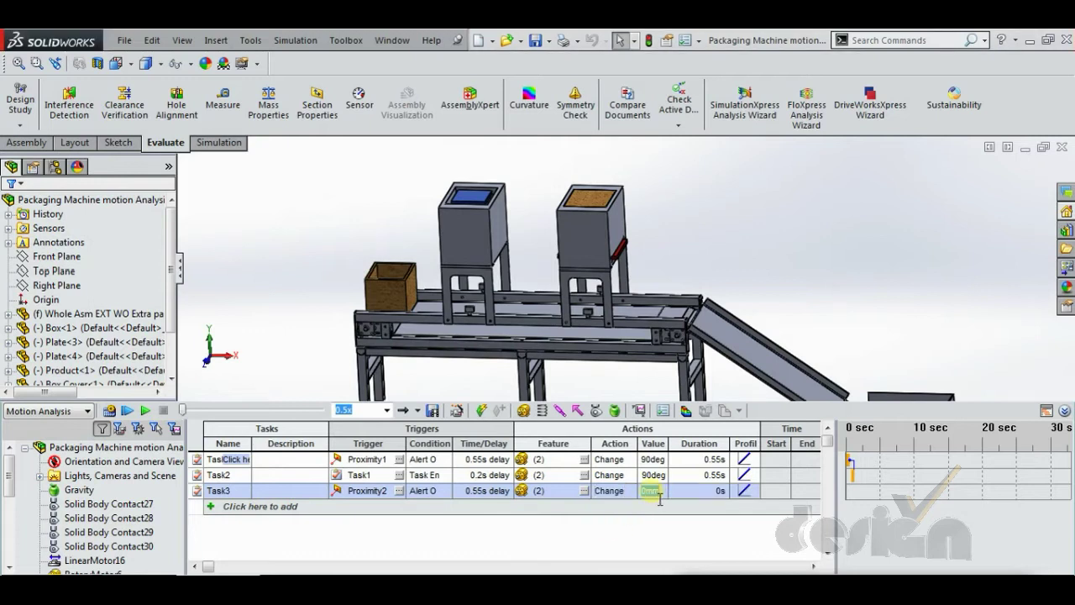
{"action": "type", "text": "50"}
{"action": "left_click", "coordinate": [720, 492]}
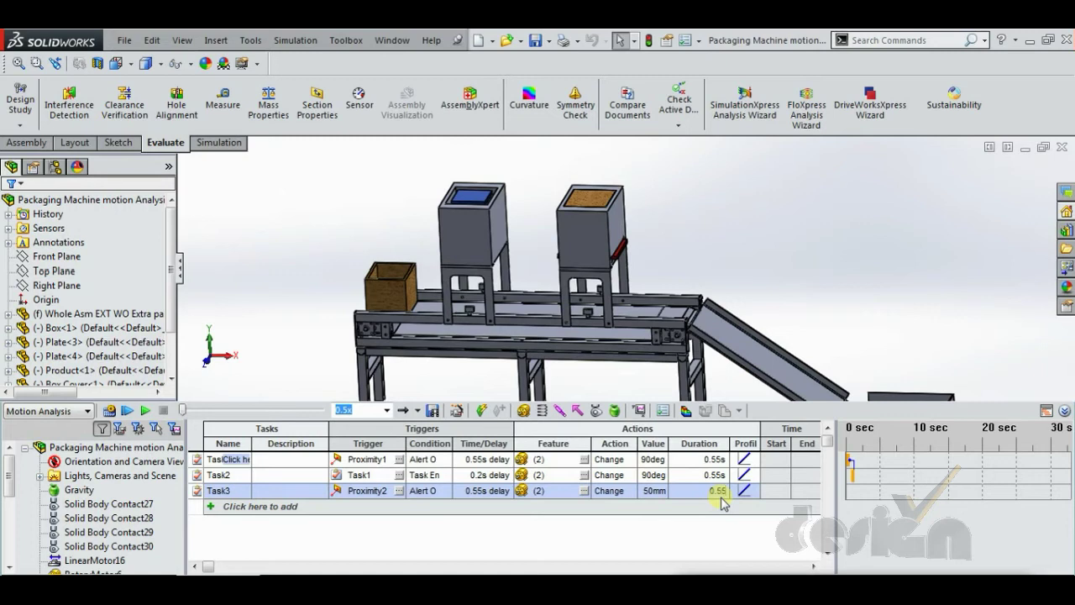
{"action": "left_click", "coordinate": [682, 554]}
Add a fourth task triggered by the end of Task3 with a 0.2 s delay
{"action": "left_click", "coordinate": [275, 507]}
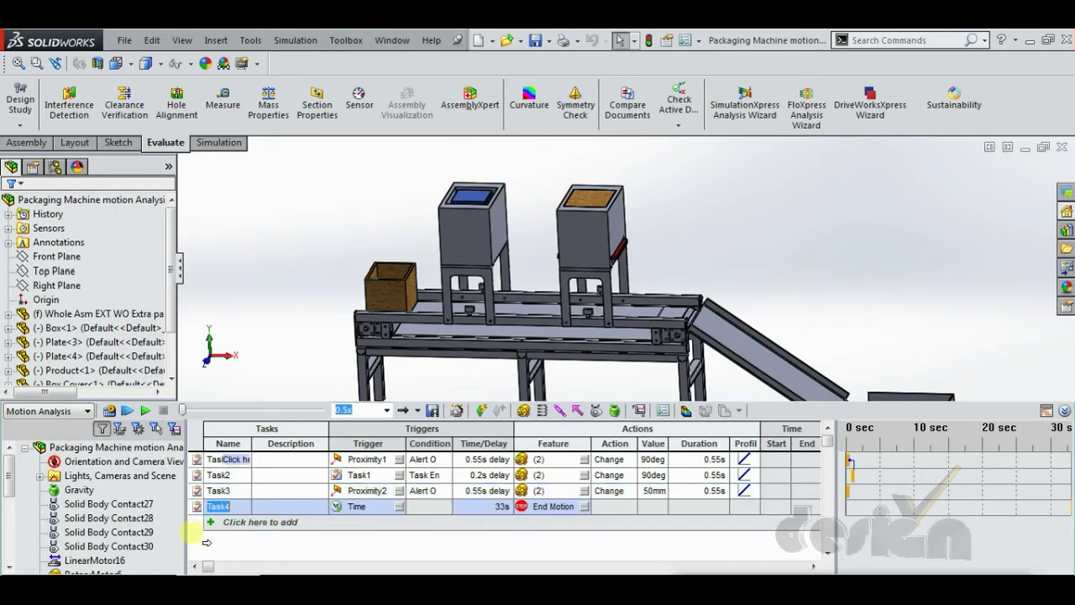
{"action": "left_click", "coordinate": [400, 510]}
{"action": "left_click", "coordinate": [456, 243]}
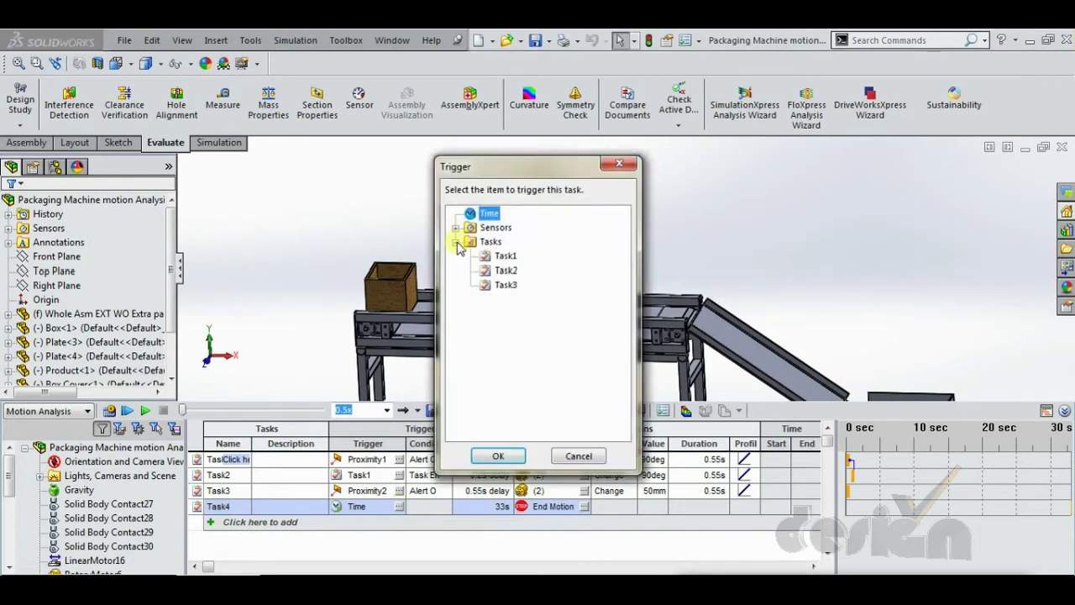
{"action": "left_click", "coordinate": [507, 286]}
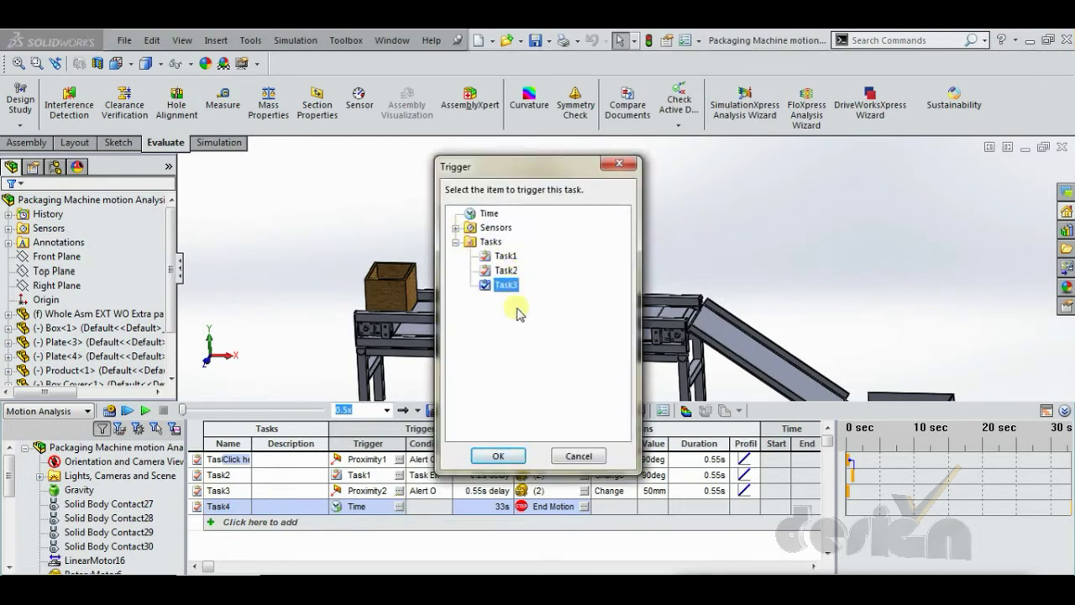
{"action": "left_click", "coordinate": [499, 456]}
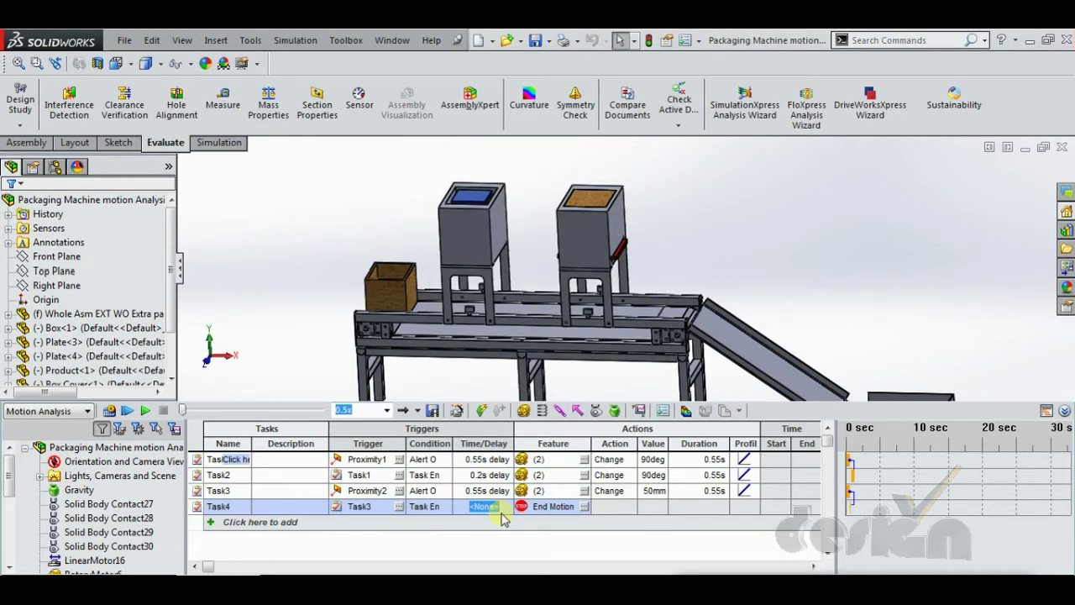
{"action": "left_click", "coordinate": [582, 511]}
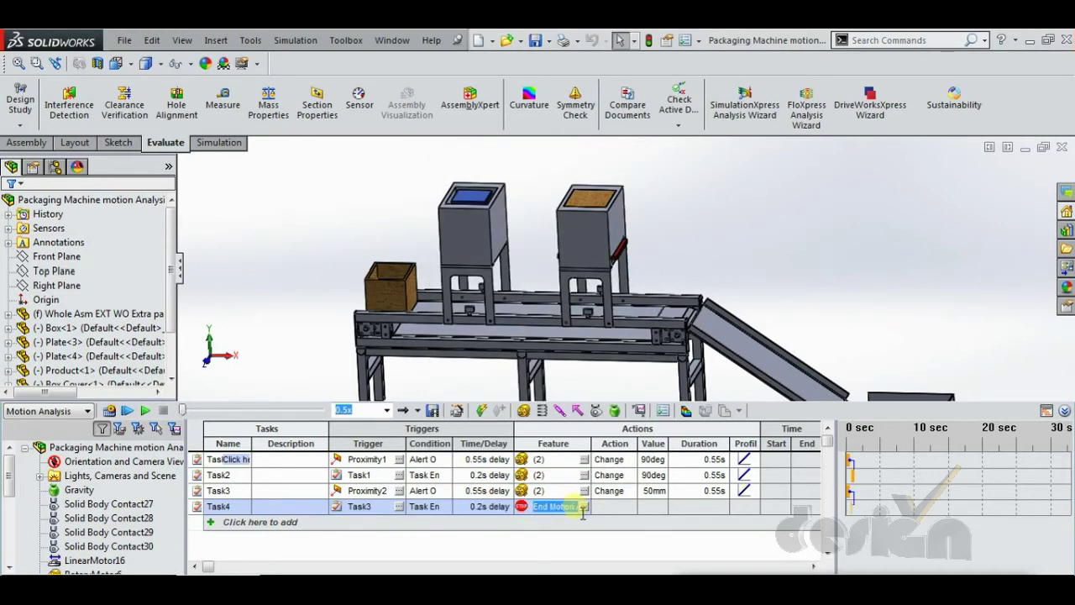
Assign LinearMotor18 and LinearMotor17 as the features acted on by Task4
{"action": "left_click", "coordinate": [584, 507]}
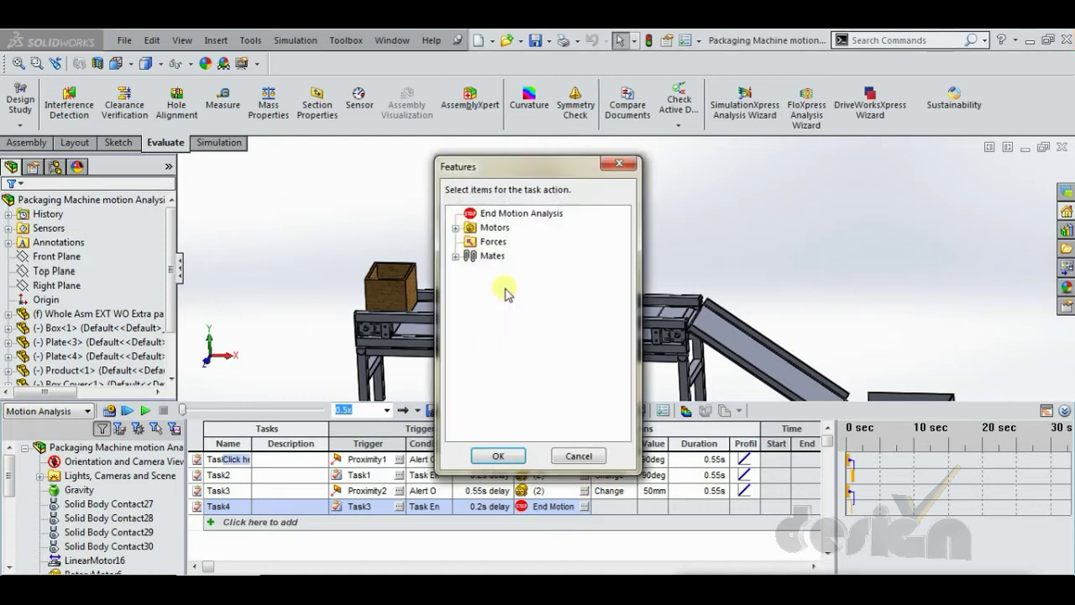
{"action": "left_click", "coordinate": [455, 227]}
{"action": "left_click", "coordinate": [524, 285]}
{"action": "left_click", "coordinate": [542, 300], "text": "ctrl"}
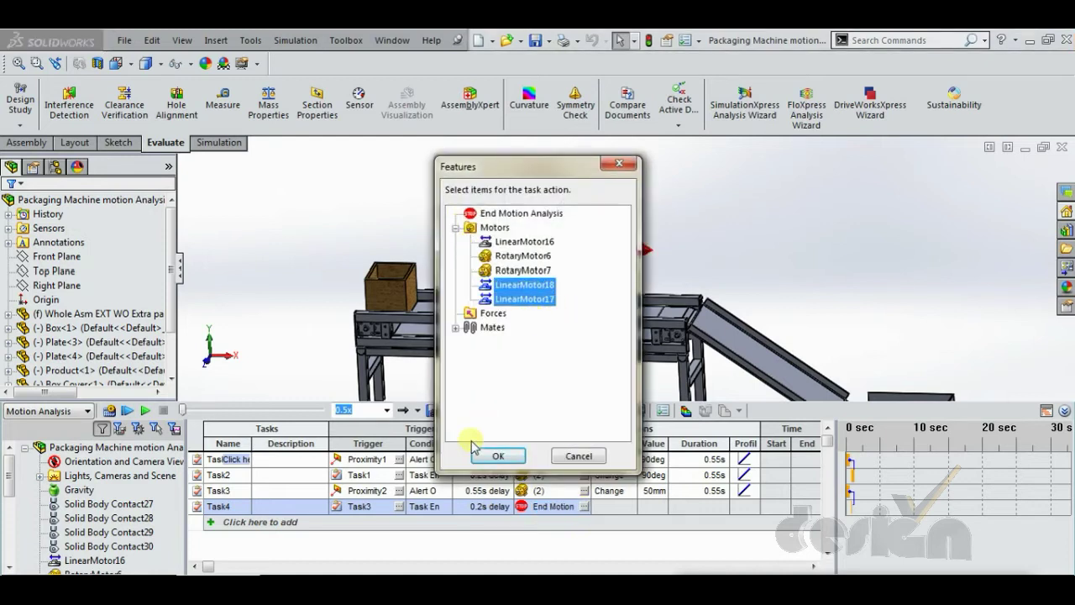
{"action": "left_click", "coordinate": [498, 457]}
Set Task4's action to Change with a value of -150 mm and a duration of 0.55 s
{"action": "left_click", "coordinate": [625, 509]}
{"action": "left_click", "coordinate": [630, 508]}
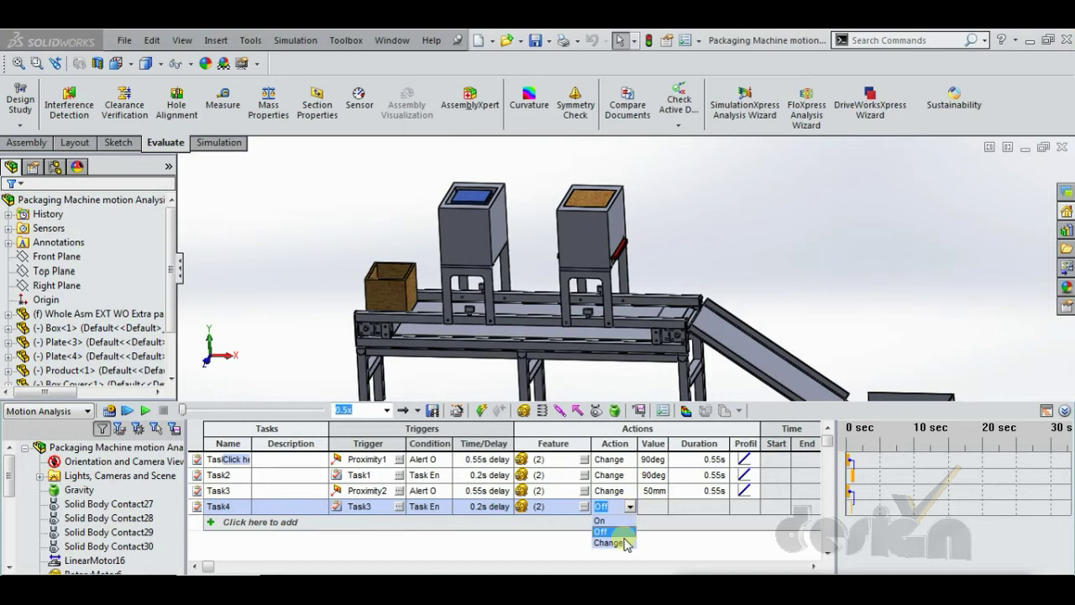
{"action": "left_click", "coordinate": [624, 544]}
{"action": "left_click", "coordinate": [652, 509]}
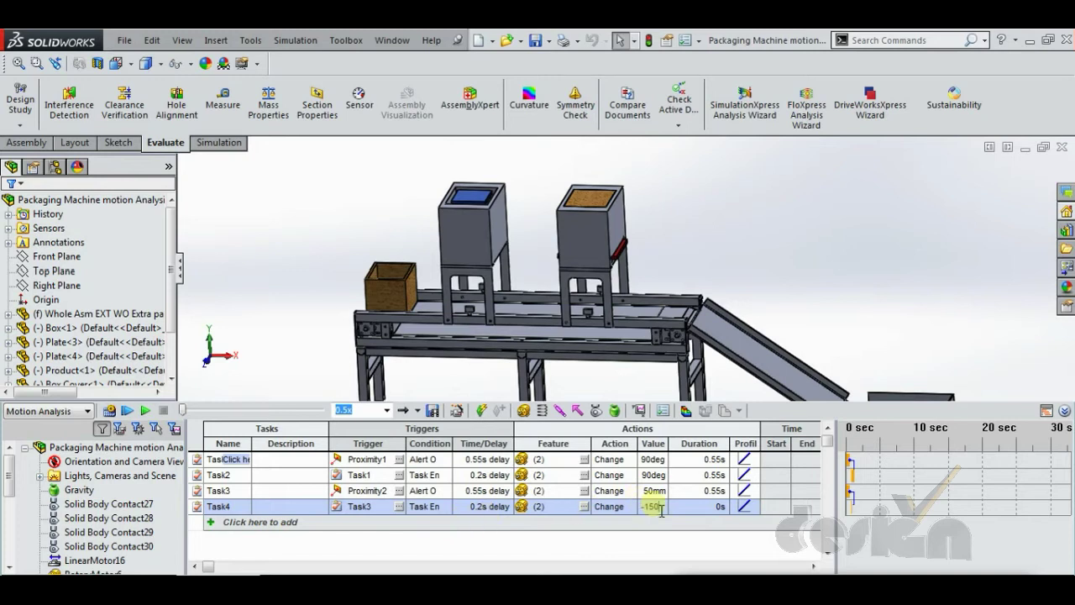
{"action": "left_click", "coordinate": [813, 508]}
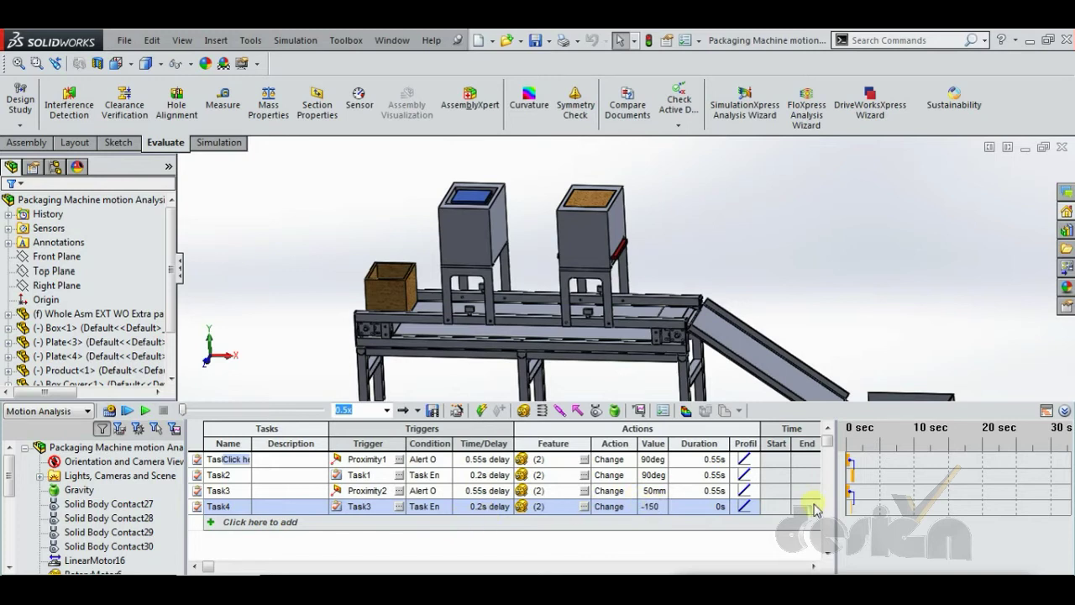
{"action": "left_click", "coordinate": [723, 507]}
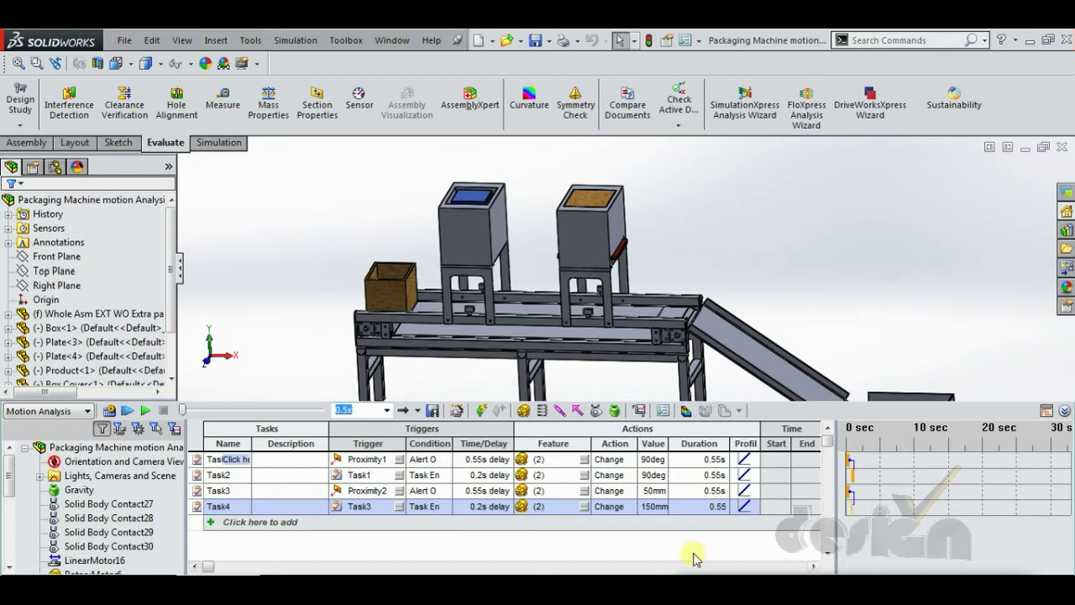
Add a fifth, time-triggered task that switches LinearMotor16 off at 30 s
{"action": "left_click", "coordinate": [230, 522]}
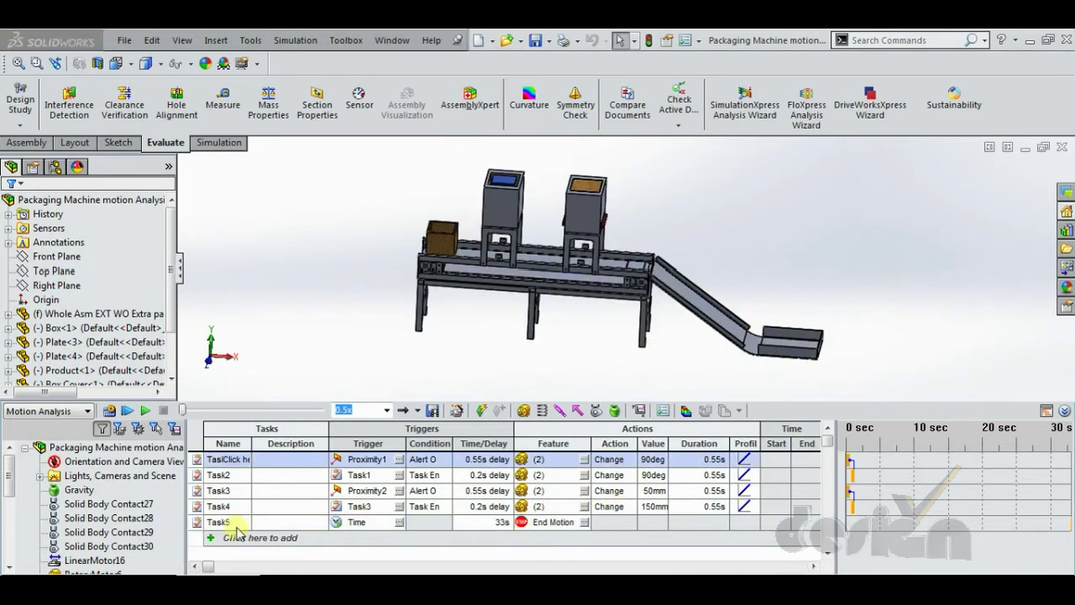
{"action": "left_click", "coordinate": [565, 522]}
{"action": "left_click", "coordinate": [583, 523]}
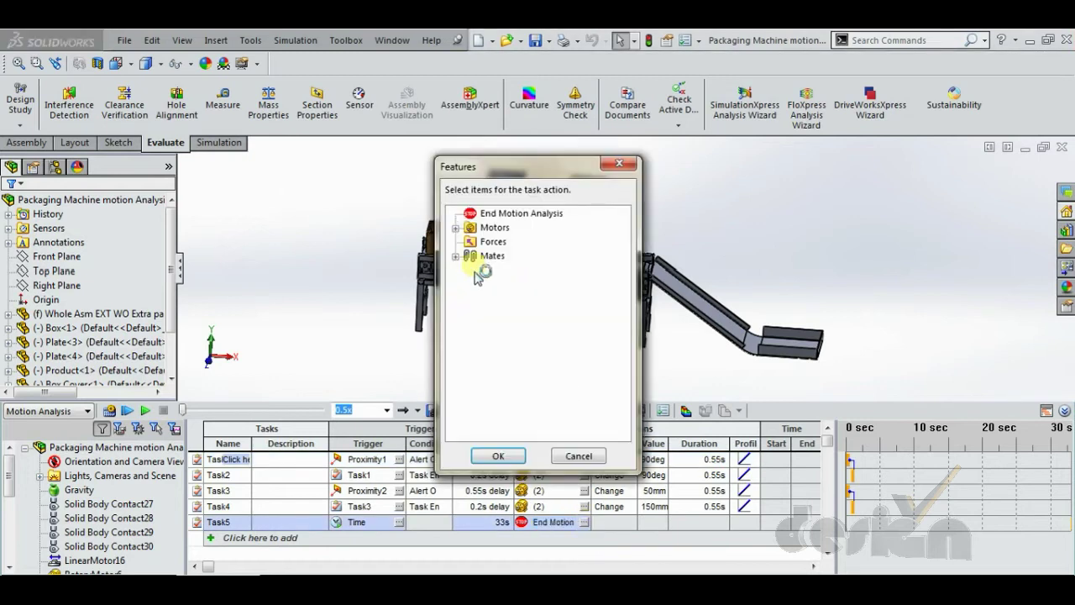
{"action": "left_click", "coordinate": [455, 228]}
{"action": "left_click", "coordinate": [523, 241]}
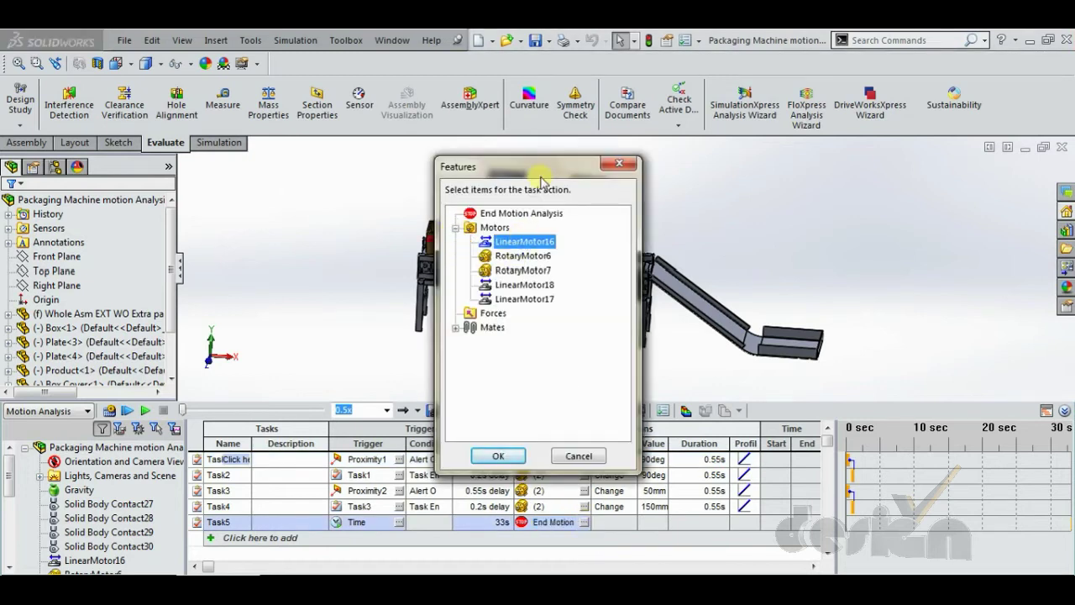
{"action": "left_click_drag", "start_coordinate": [542, 175], "coordinate": [703, 189]}
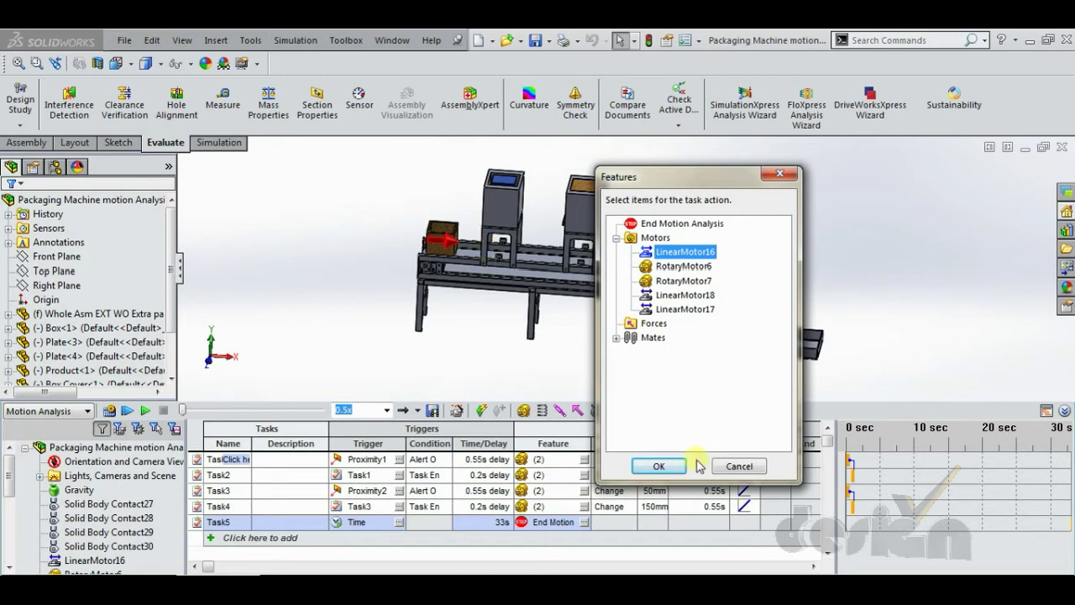
{"action": "left_click", "coordinate": [660, 466]}
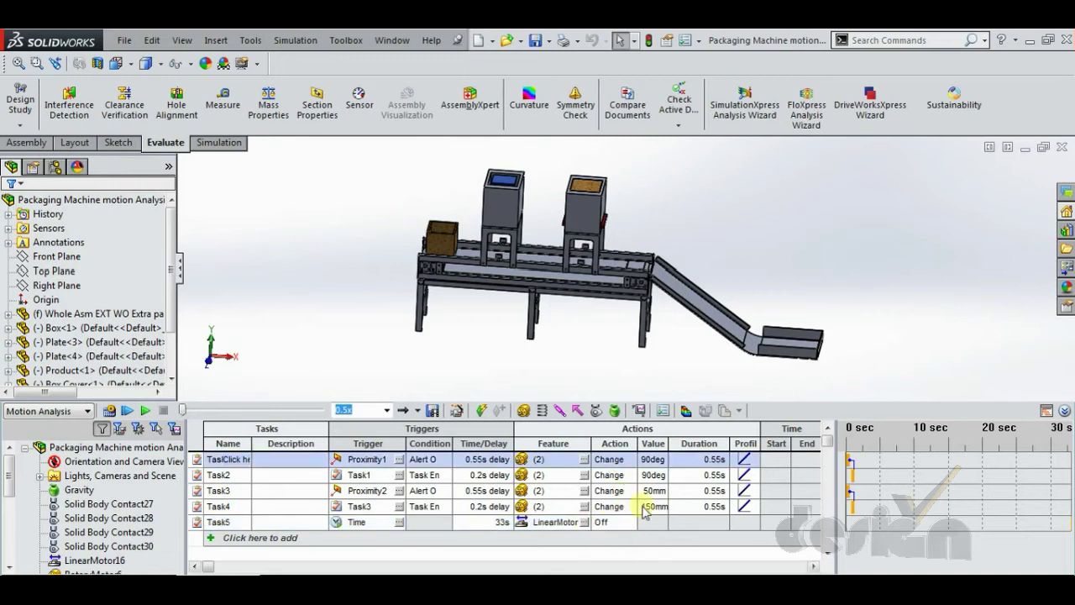
{"action": "left_click", "coordinate": [503, 524]}
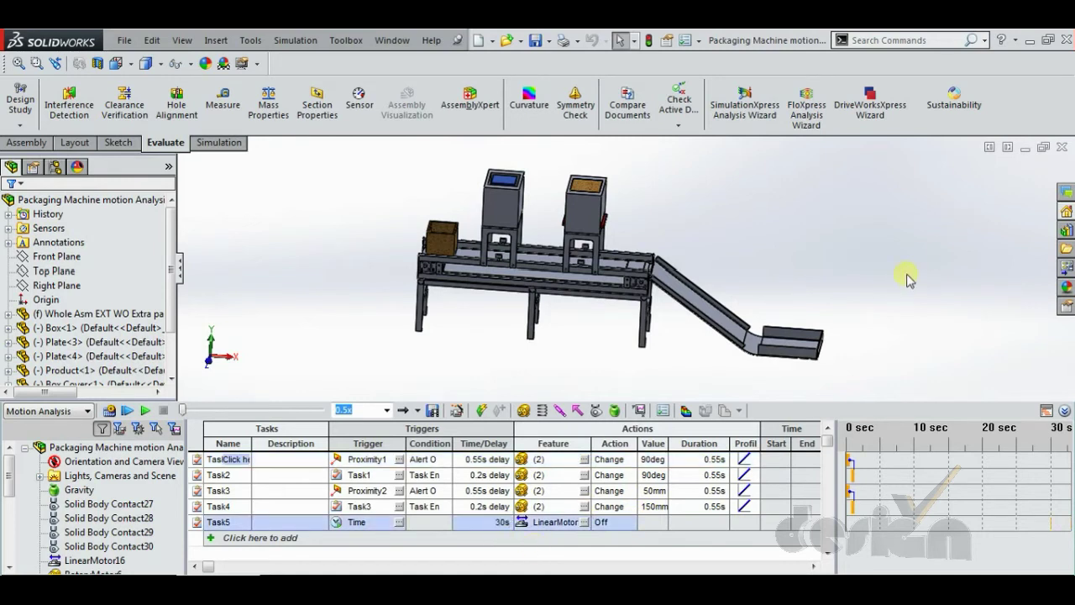
Run the event-based motion study with the playback speed set to 1x
{"action": "middle_click_drag", "start_coordinate": [833, 312], "coordinate": [815, 323]}
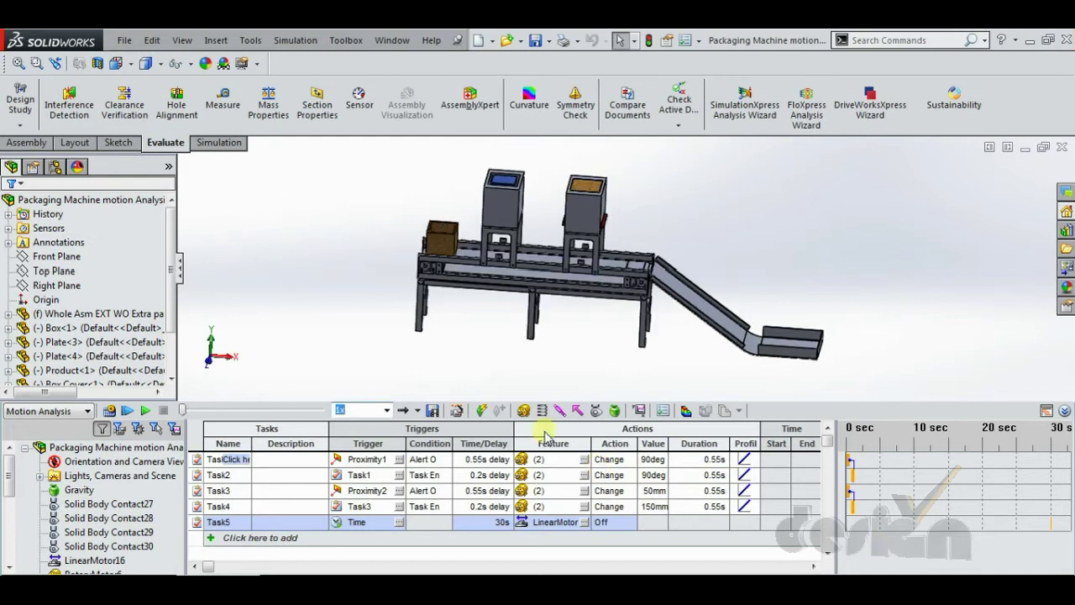
{"action": "middle_click_drag", "start_coordinate": [507, 352], "coordinate": [496, 355]}
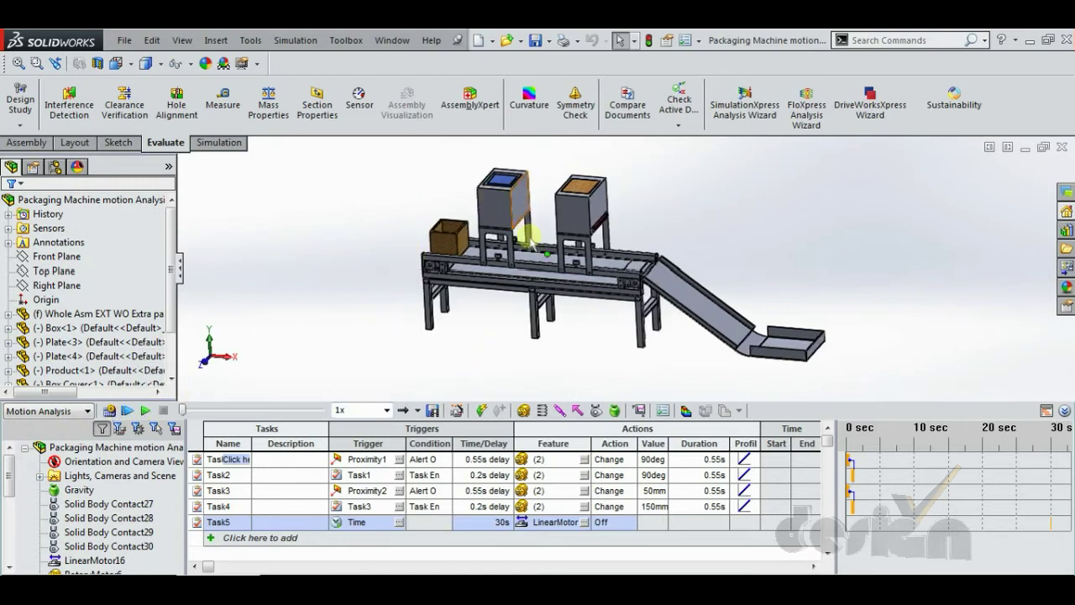
{"action": "left_click", "coordinate": [146, 411]}
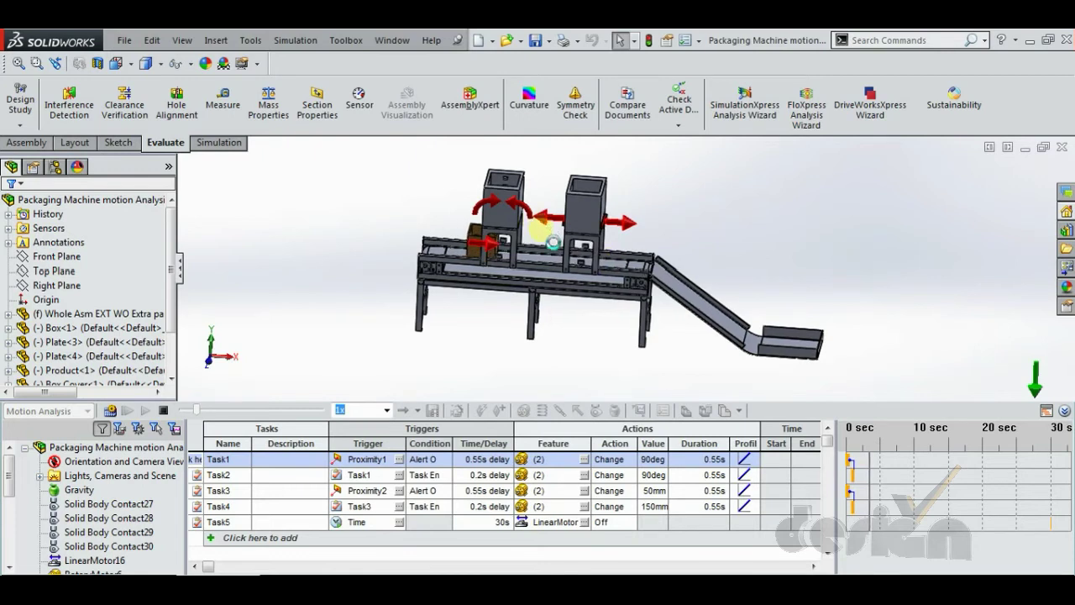
Examine the running simulation up close as the box passes under both hoppers and moves along the conveyor toward the chute
{"action": "scroll", "coordinate": [546, 246], "scroll_direction": "down", "scroll_amount": 3}
{"action": "scroll", "coordinate": [546, 250], "scroll_direction": "down", "scroll_amount": 5}
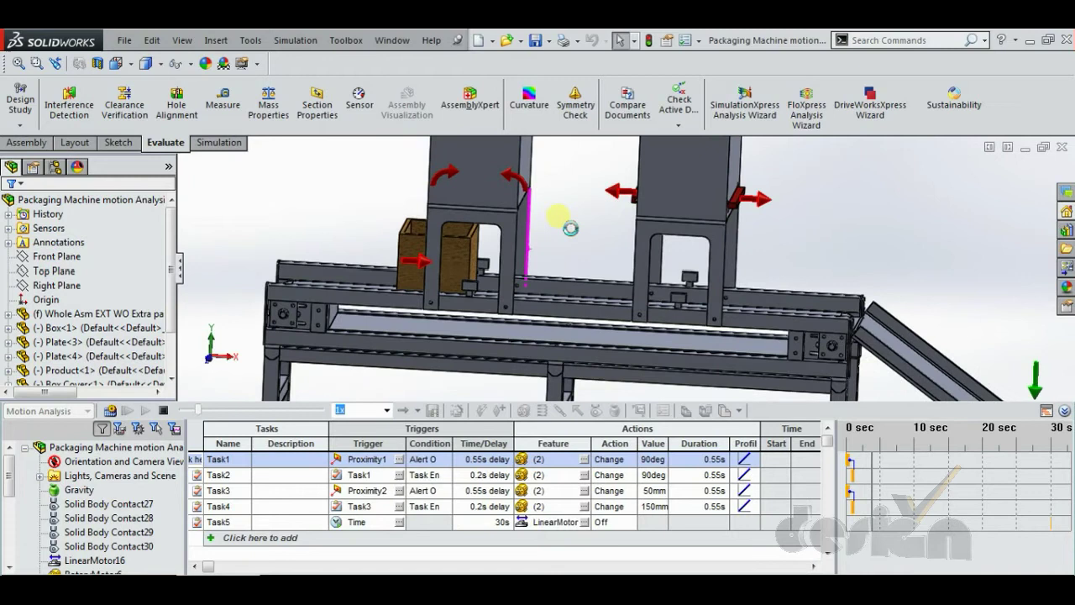
{"action": "scroll", "coordinate": [617, 209], "scroll_direction": "down", "scroll_amount": 2}
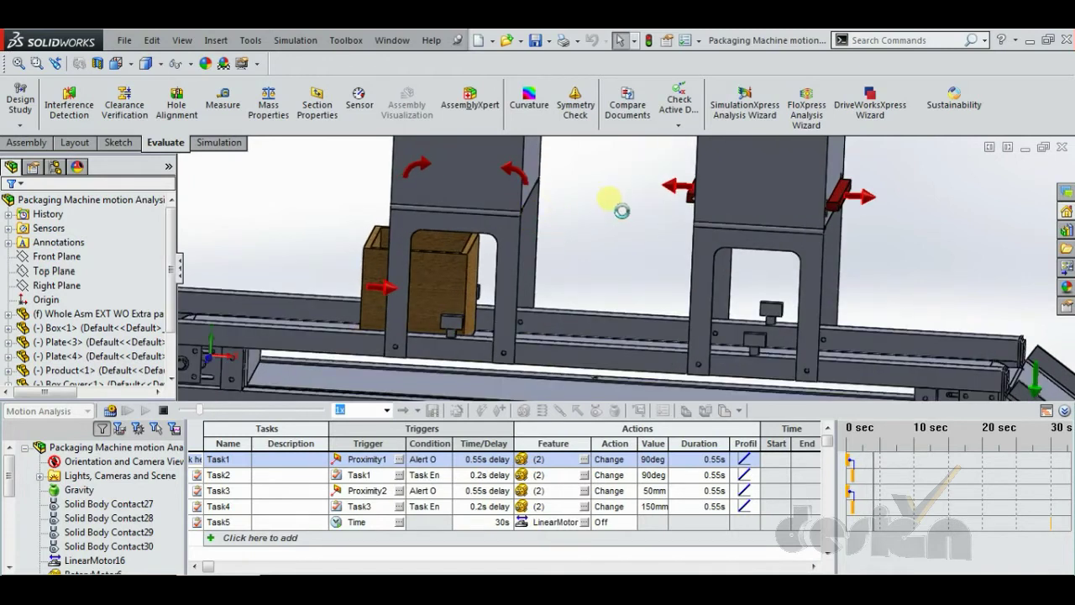
{"action": "middle_click_drag", "start_coordinate": [623, 203], "coordinate": [625, 153]}
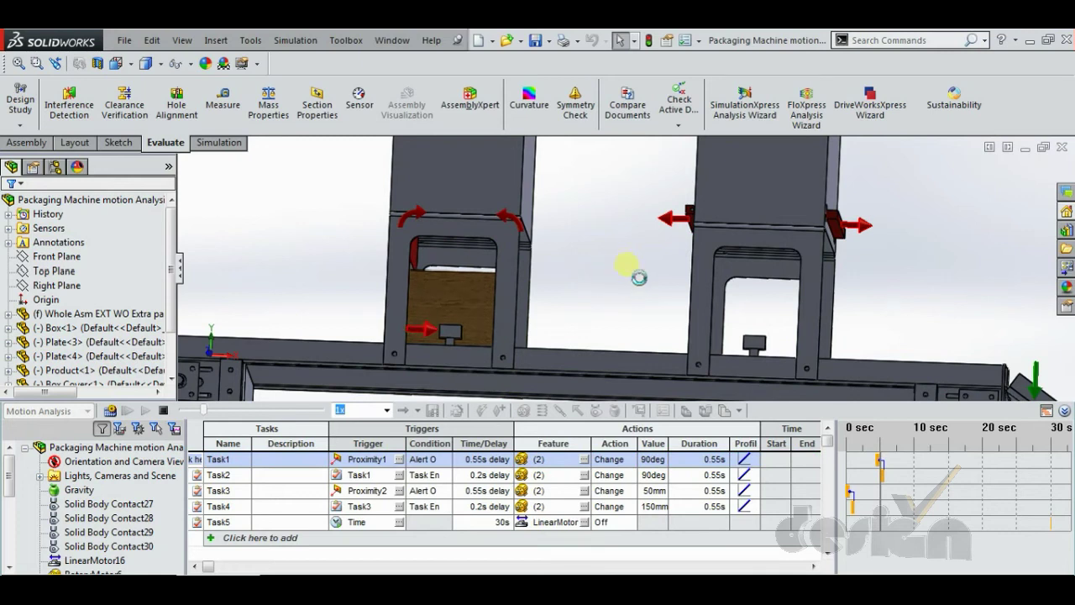
{"action": "middle_click_drag", "start_coordinate": [643, 247], "coordinate": [642, 297]}
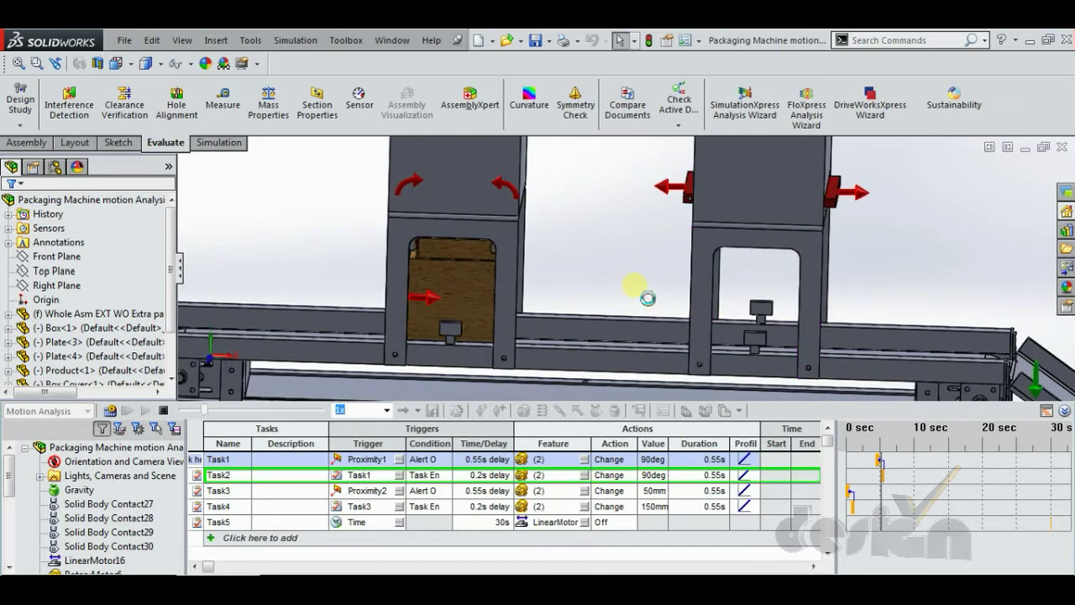
{"action": "scroll", "coordinate": [642, 302], "scroll_direction": "up", "scroll_amount": 2}
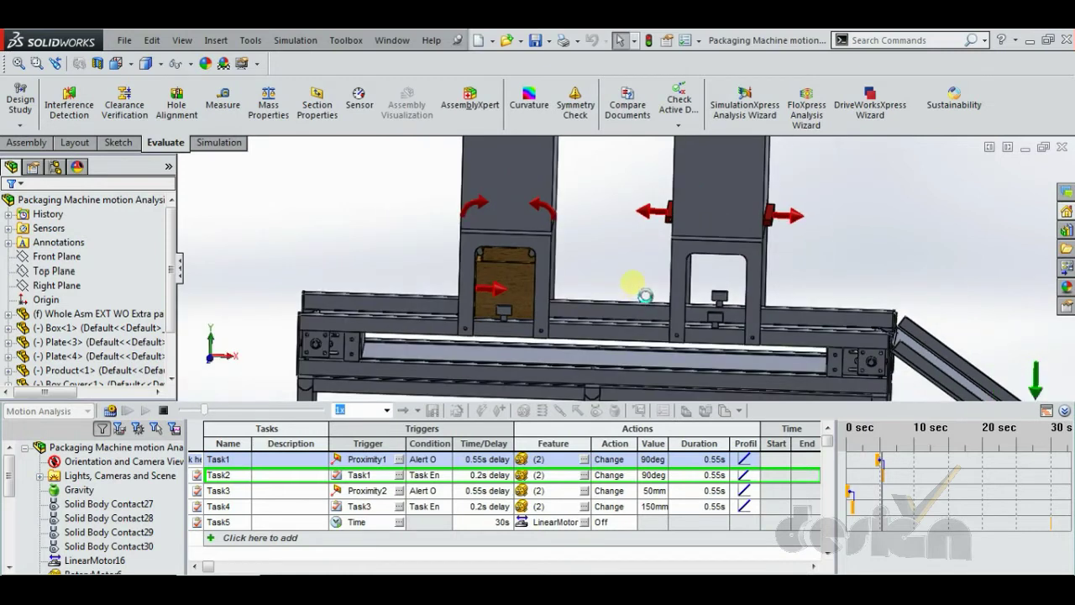
{"action": "middle_click_drag", "start_coordinate": [643, 295], "coordinate": [631, 305]}
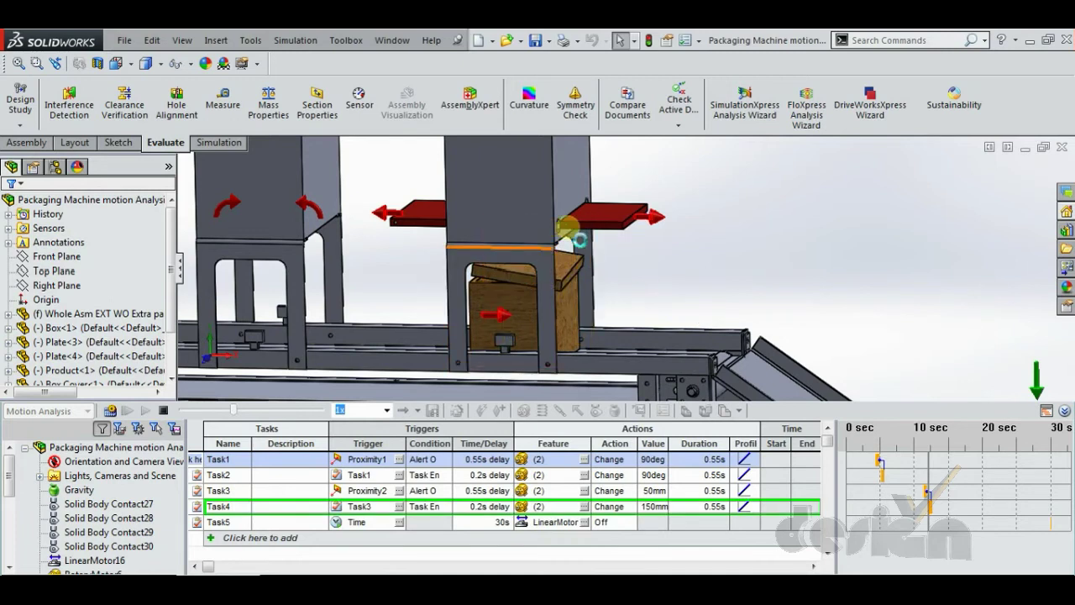
{"action": "scroll", "coordinate": [557, 290], "scroll_direction": "up", "scroll_amount": 4}
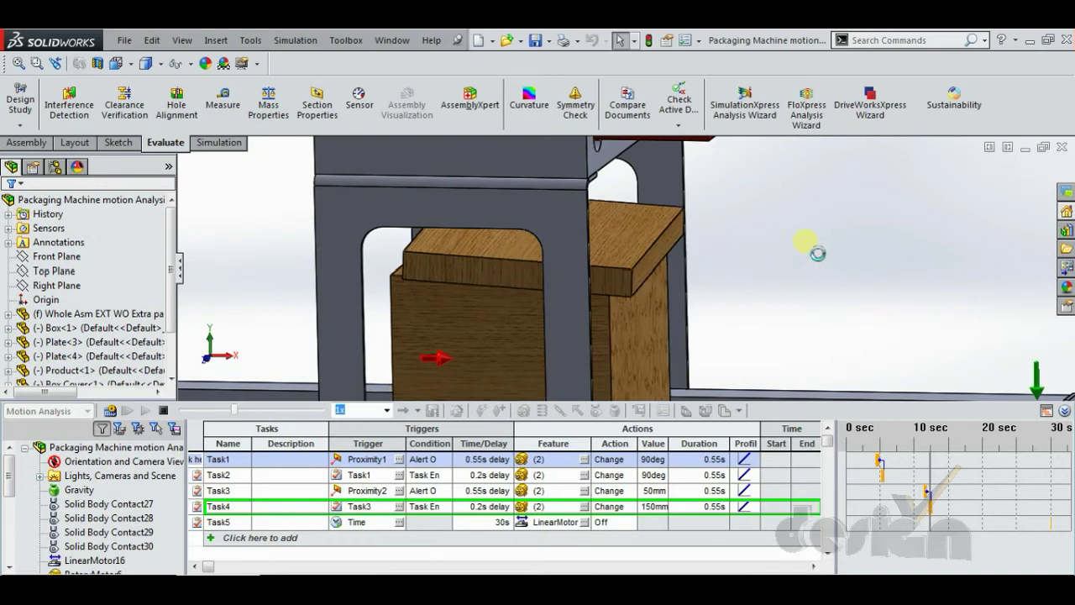
{"action": "scroll", "coordinate": [499, 277], "scroll_direction": "up", "scroll_amount": 5}
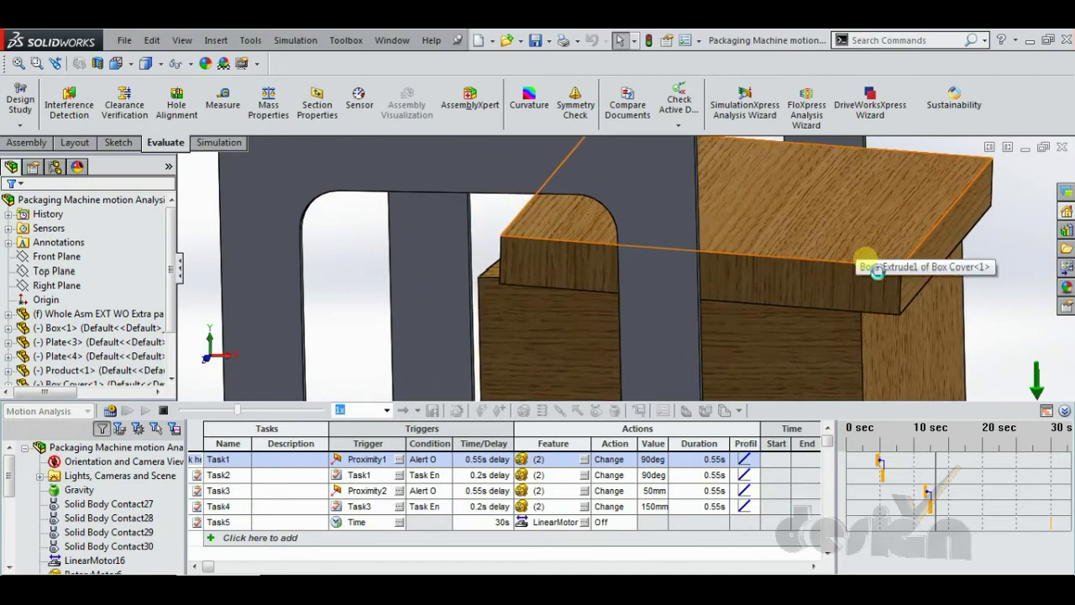
{"action": "scroll", "coordinate": [850, 276], "scroll_direction": "down", "scroll_amount": 5}
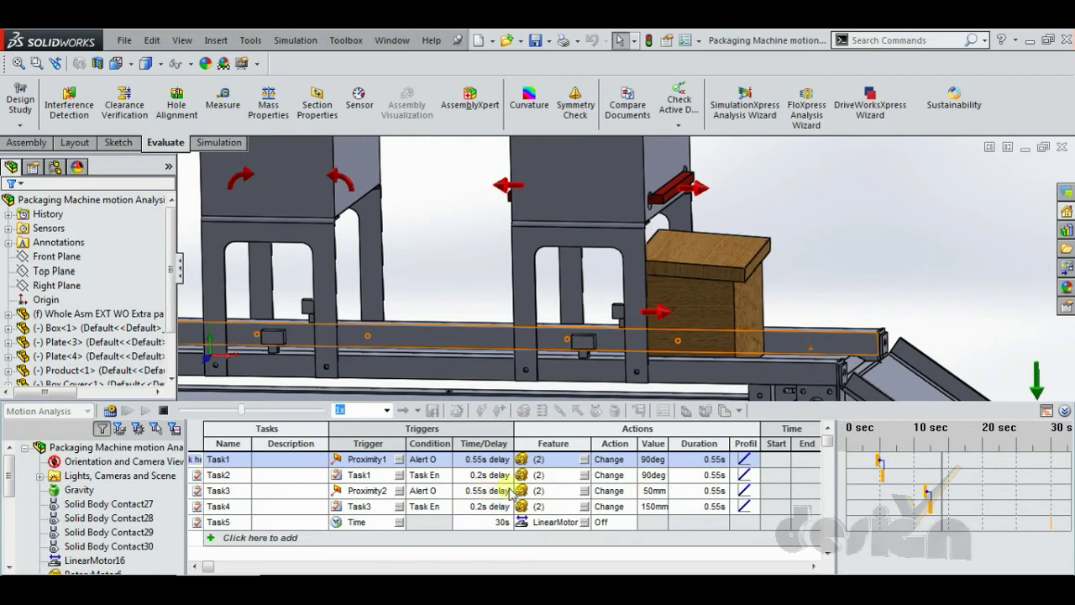
{"action": "scroll", "coordinate": [648, 353], "scroll_direction": "up", "scroll_amount": 2}
{"action": "scroll", "coordinate": [752, 327], "scroll_direction": "up", "scroll_amount": 2}
{"action": "scroll", "coordinate": [816, 291], "scroll_direction": "up", "scroll_amount": 1}
{"action": "scroll", "coordinate": [817, 291], "scroll_direction": "down", "scroll_amount": 1}
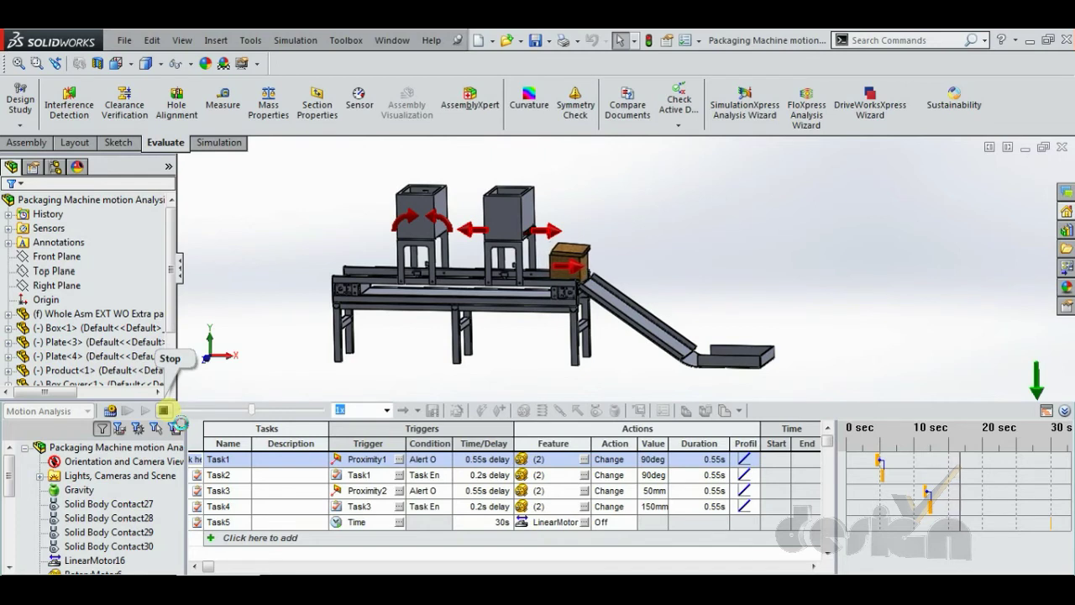
Stop the running motion study calculation while the box is at the chute end of the conveyor
{"action": "left_click", "coordinate": [165, 411]}
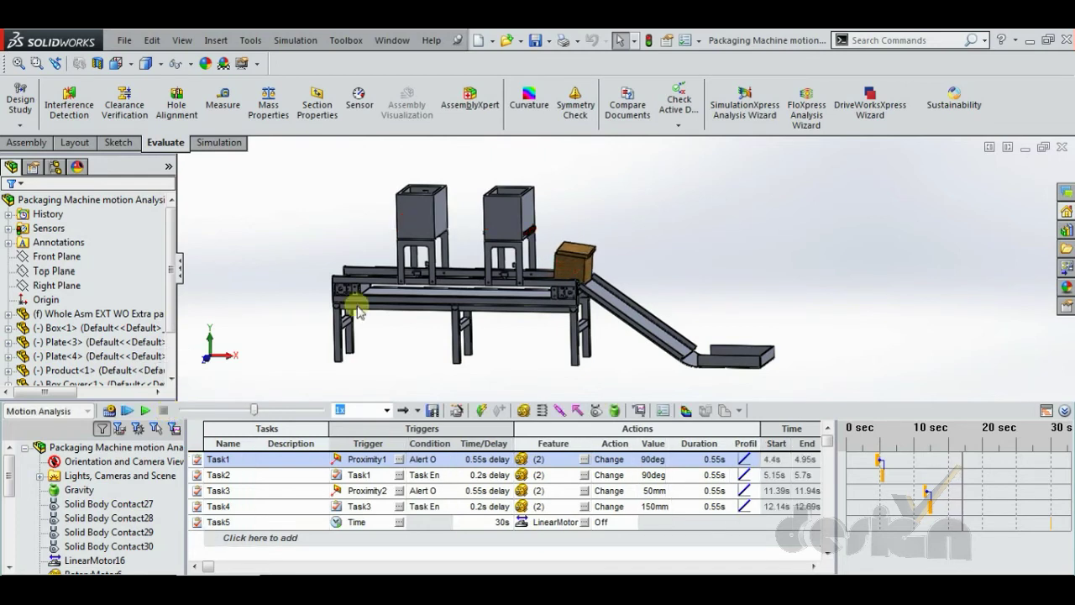
Examine the hopper plates and the fit of the cover on the box from several angles
{"action": "scroll", "coordinate": [363, 308], "scroll_direction": "down", "scroll_amount": 6}
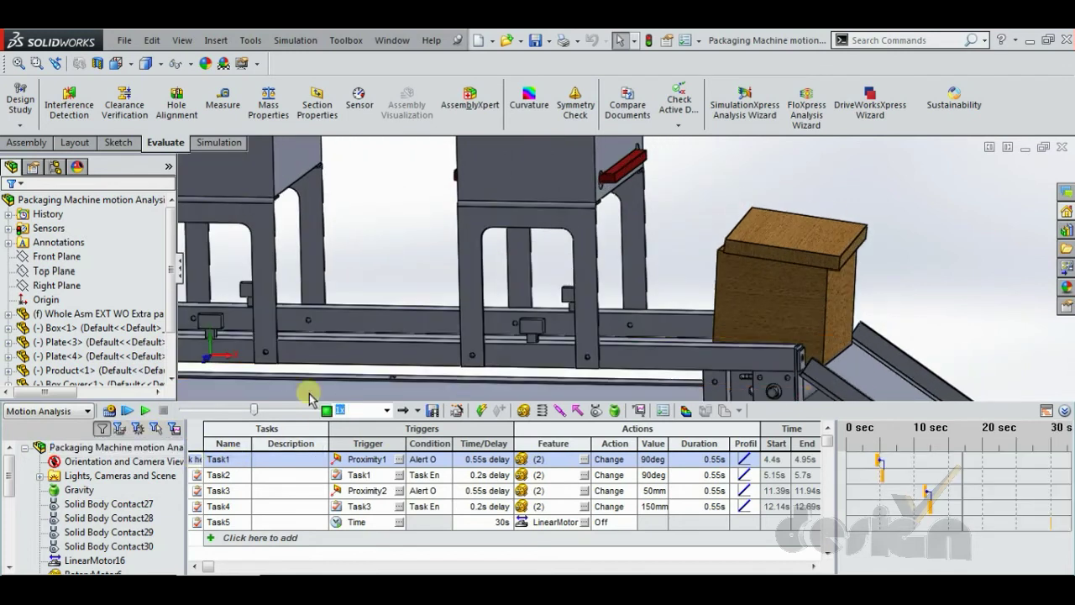
{"action": "middle_click_drag", "start_coordinate": [697, 248], "coordinate": [653, 211]}
{"action": "scroll", "coordinate": [576, 256], "scroll_direction": "down", "scroll_amount": 3}
{"action": "middle_click_drag", "start_coordinate": [576, 257], "coordinate": [577, 225]}
{"action": "scroll", "coordinate": [756, 316], "scroll_direction": "up", "scroll_amount": 5}
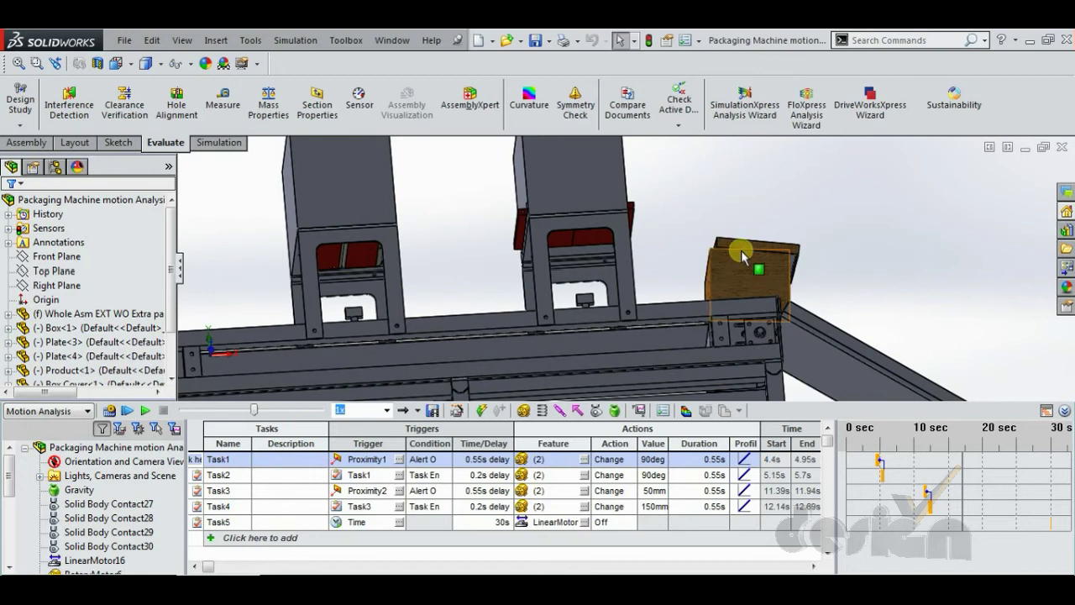
{"action": "scroll", "coordinate": [749, 252], "scroll_direction": "down", "scroll_amount": 5}
{"action": "middle_click_drag", "start_coordinate": [703, 256], "coordinate": [700, 331]}
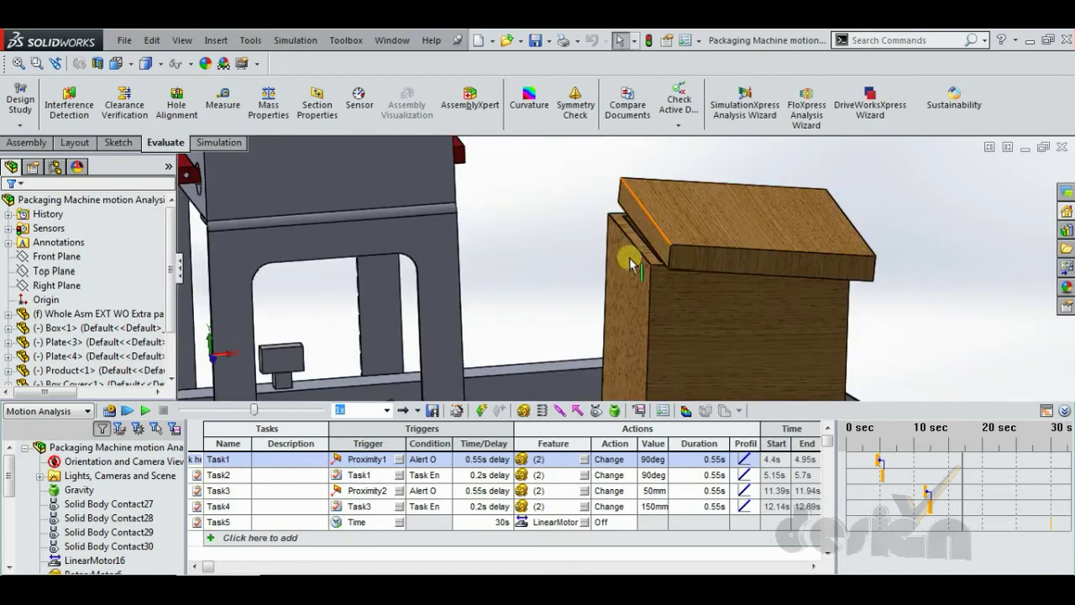
{"action": "scroll", "coordinate": [521, 312], "scroll_direction": "up", "scroll_amount": 5}
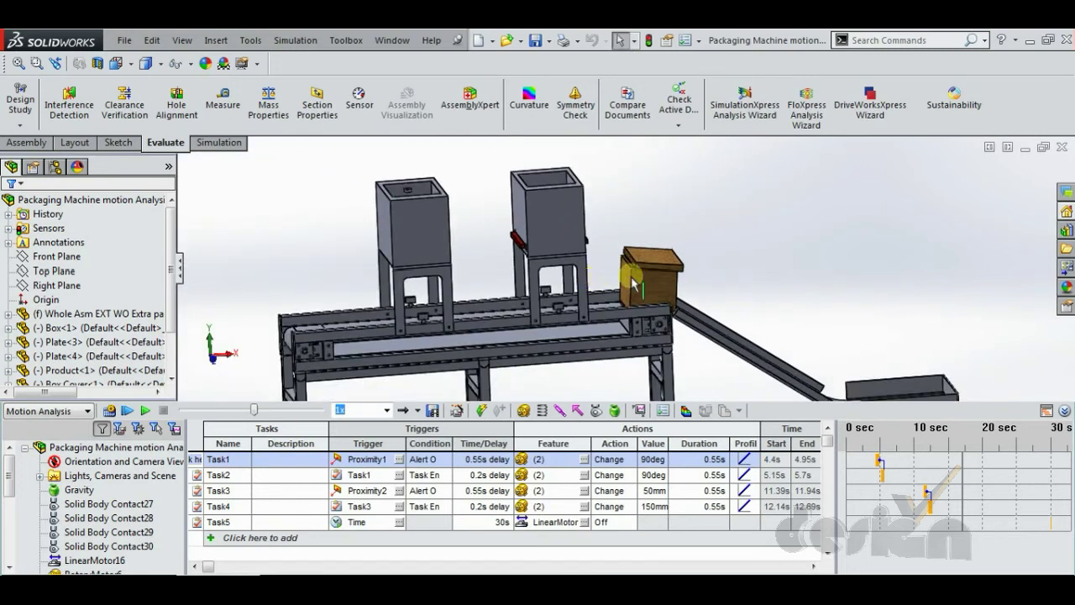
{"action": "scroll", "coordinate": [623, 301], "scroll_direction": "down", "scroll_amount": 4}
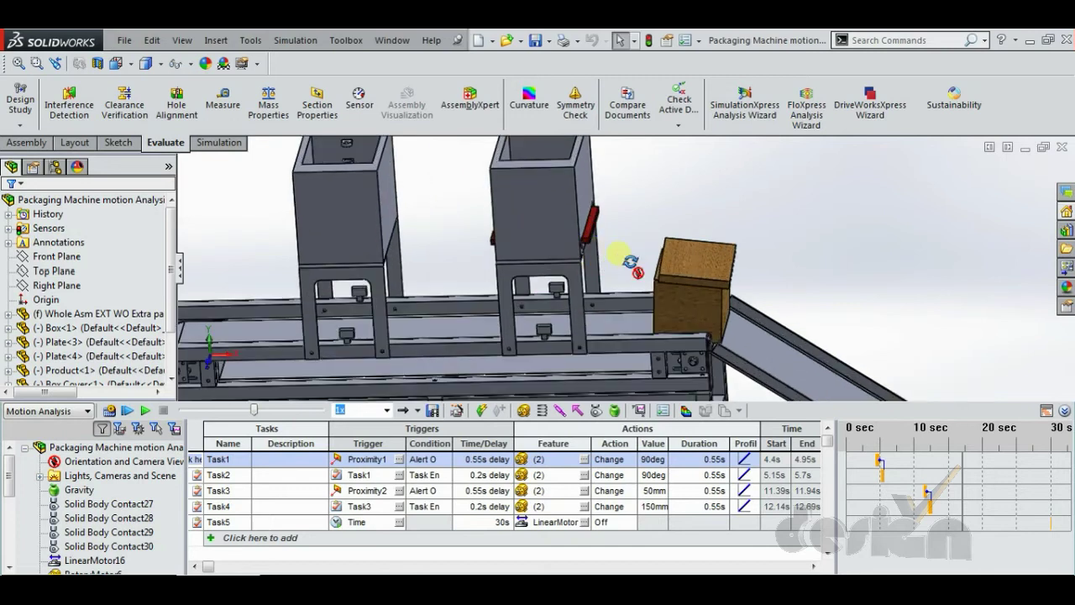
{"action": "scroll", "coordinate": [644, 284], "scroll_direction": "down", "scroll_amount": 3}
{"action": "middle_click_drag", "start_coordinate": [644, 284], "coordinate": [659, 334]}
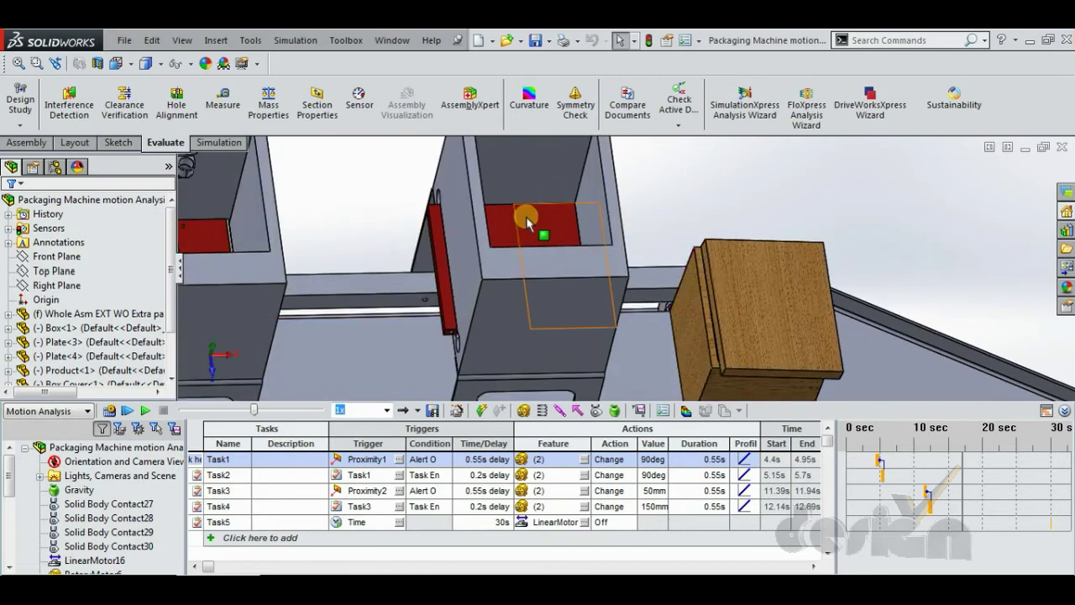
Measure the distance between the Plate<4> face in the second hopper and the top rim of the box
{"action": "left_click", "coordinate": [526, 216]}
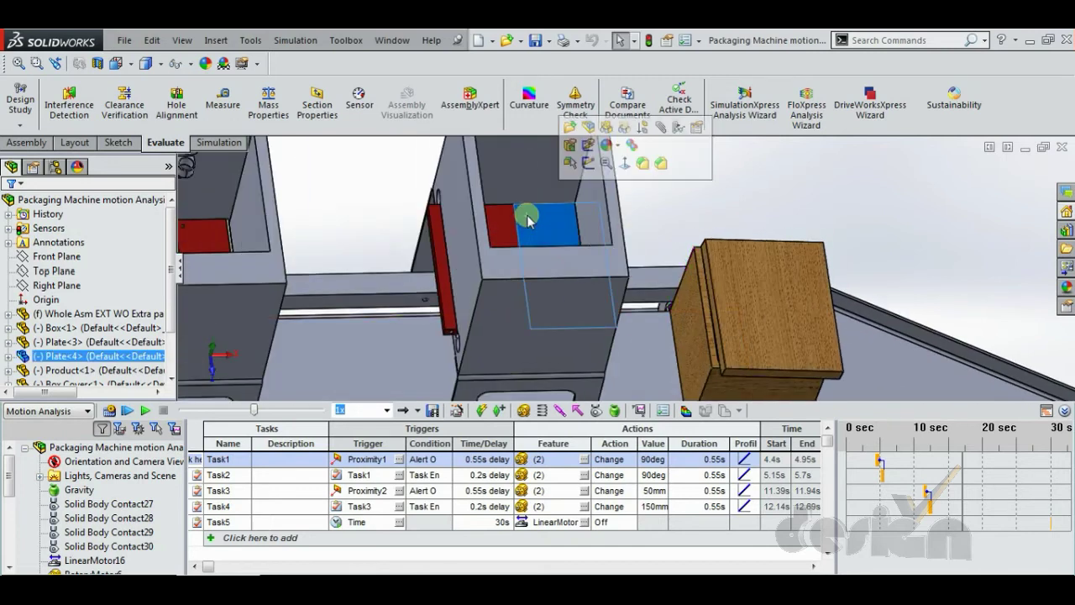
{"action": "left_click", "coordinate": [225, 108]}
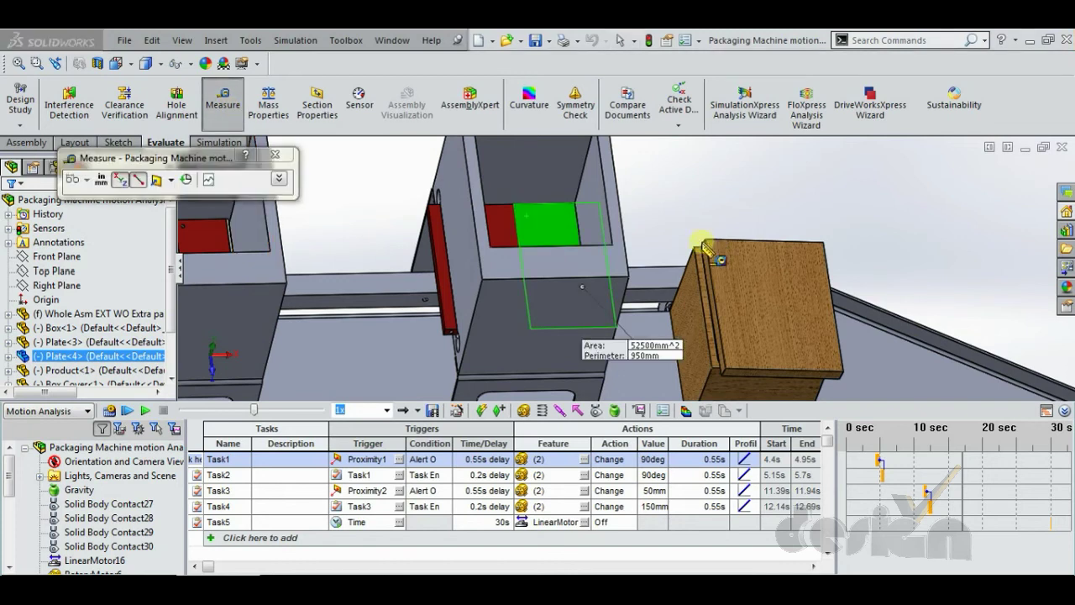
{"action": "middle_click_drag", "start_coordinate": [697, 281], "coordinate": [733, 283]}
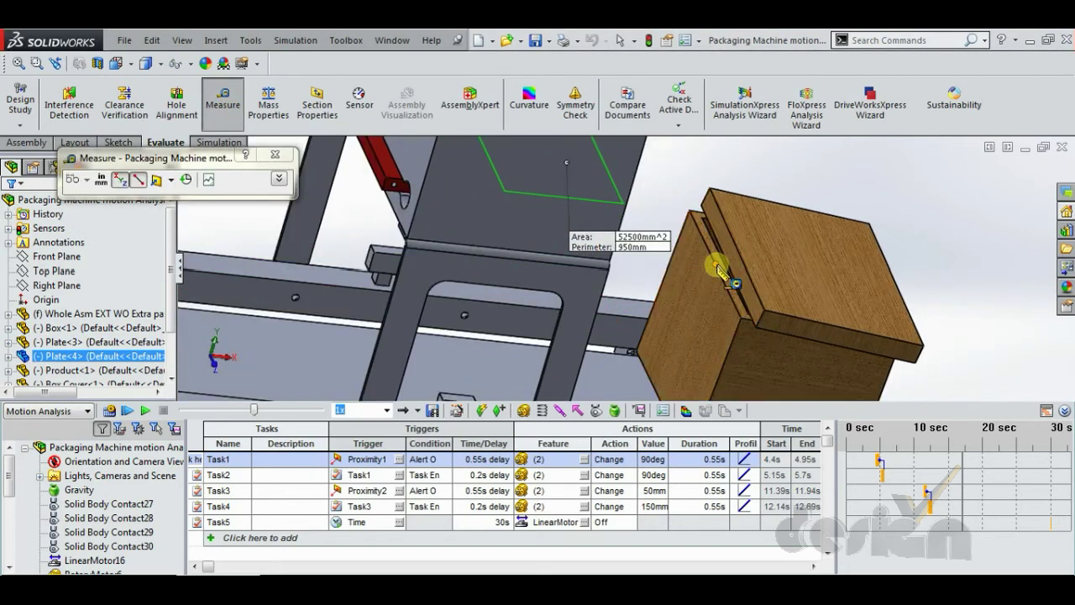
{"action": "left_click", "coordinate": [721, 275]}
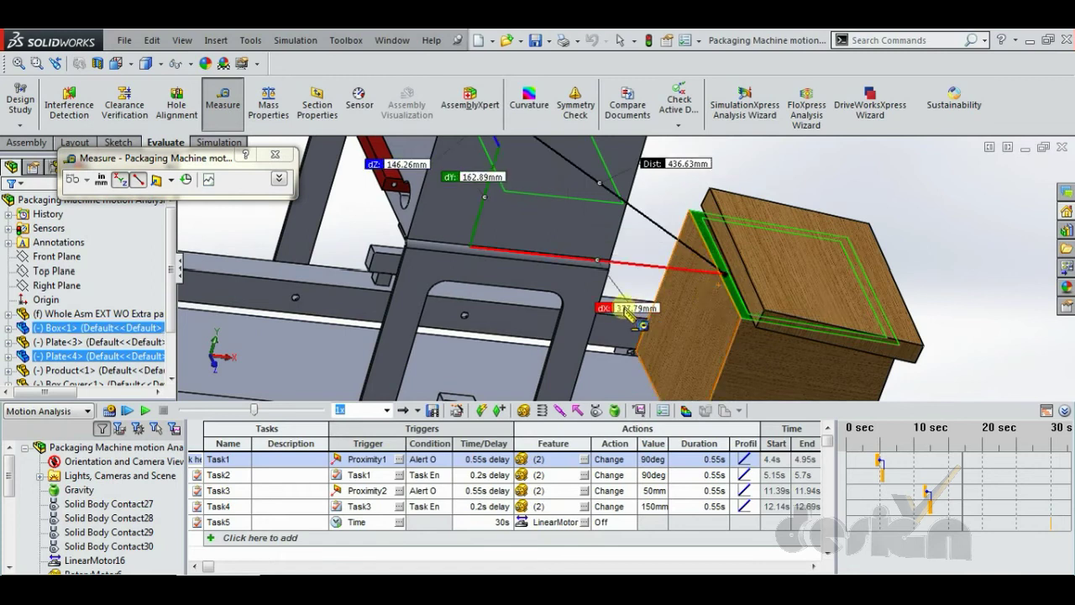
{"action": "scroll", "coordinate": [547, 249], "scroll_direction": "up", "scroll_amount": 3}
{"action": "middle_click_drag", "start_coordinate": [547, 249], "coordinate": [568, 217]}
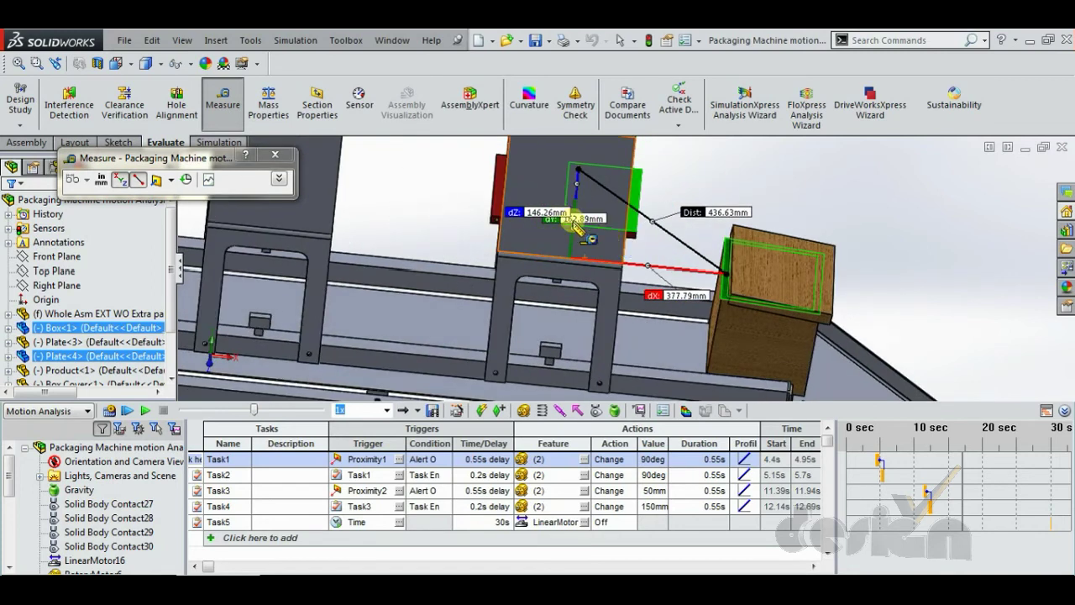
{"action": "left_click", "coordinate": [819, 186]}
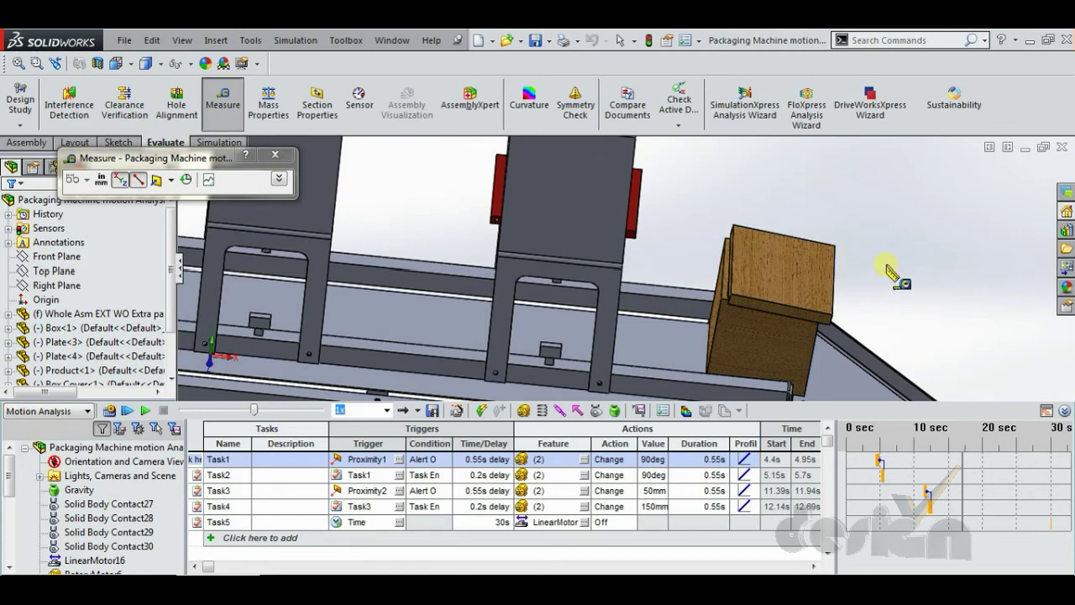
{"action": "scroll", "coordinate": [889, 266], "scroll_direction": "up", "scroll_amount": 1}
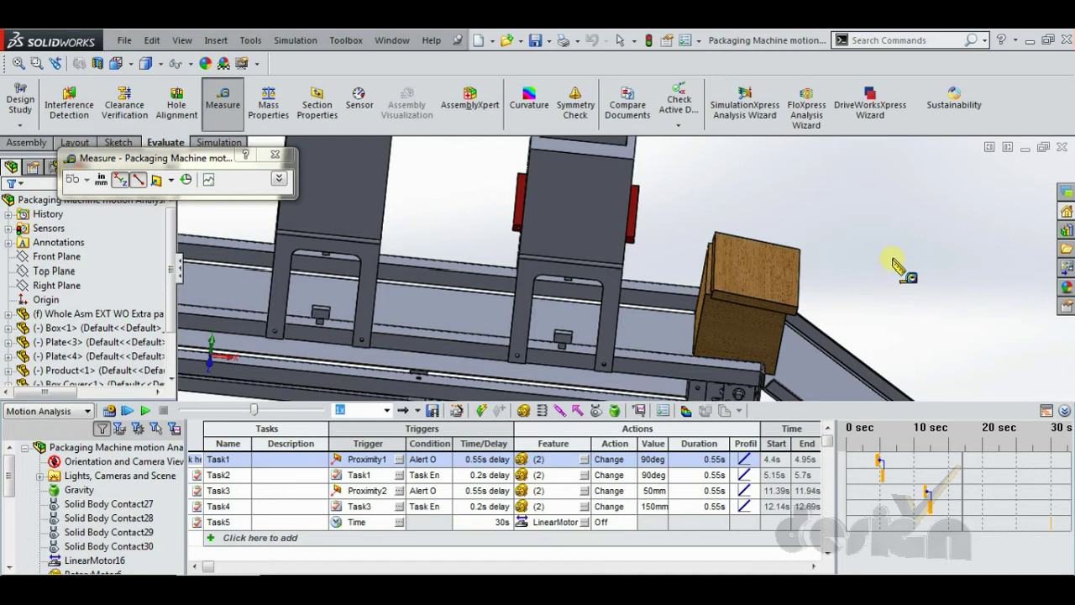
{"action": "key", "text": "Escape"}
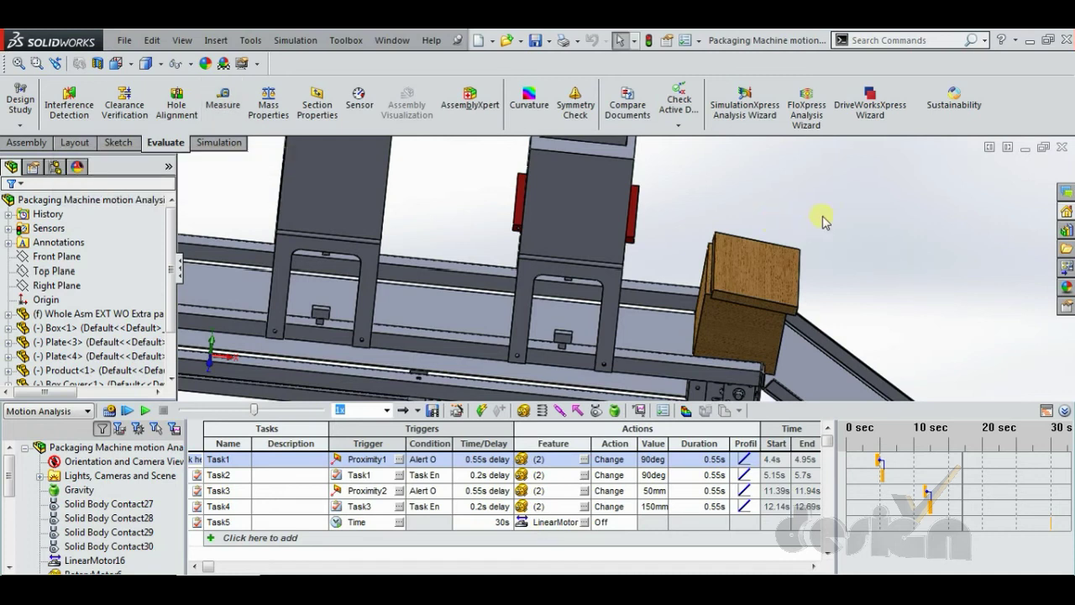
Inspect the position of the cover on the box relative to the second hopper and its trigger delay
{"action": "middle_click_drag", "start_coordinate": [850, 218], "coordinate": [814, 253]}
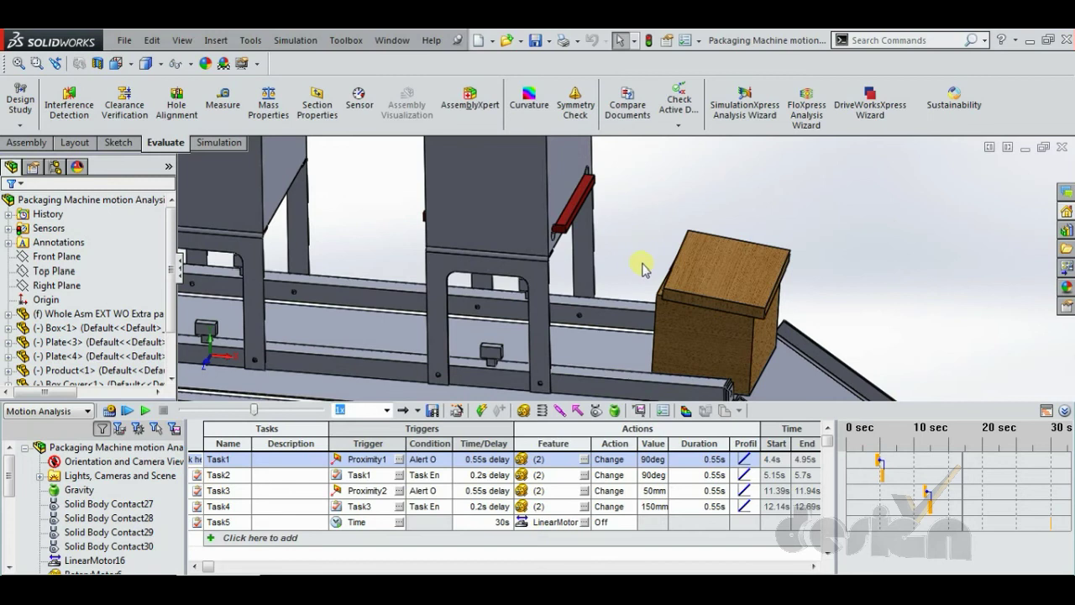
{"action": "scroll", "coordinate": [864, 251], "scroll_direction": "up", "scroll_amount": 2}
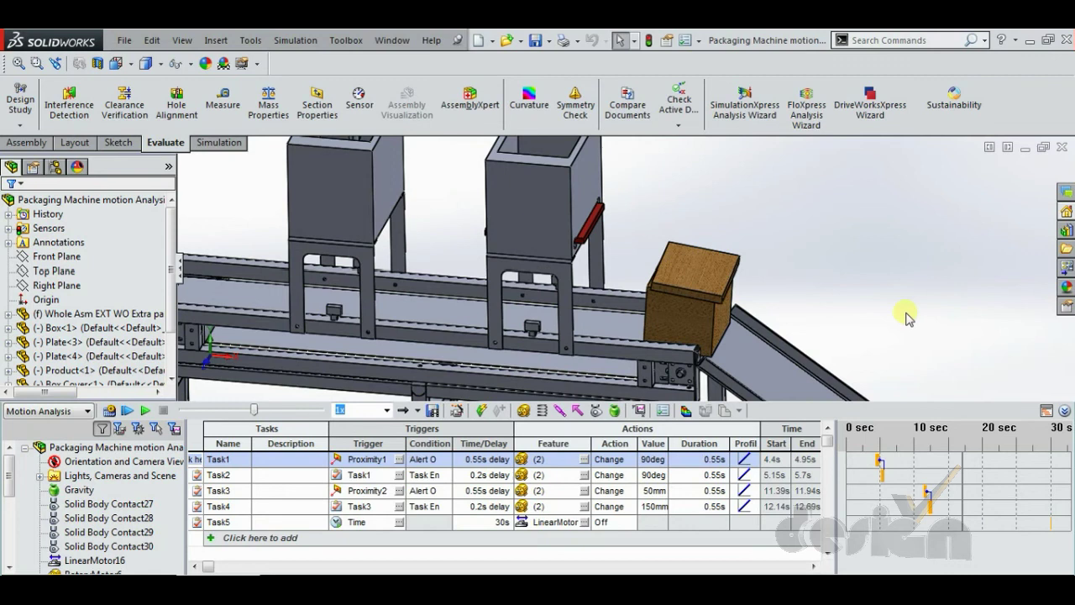
{"action": "scroll", "coordinate": [843, 277], "scroll_direction": "up", "scroll_amount": 2}
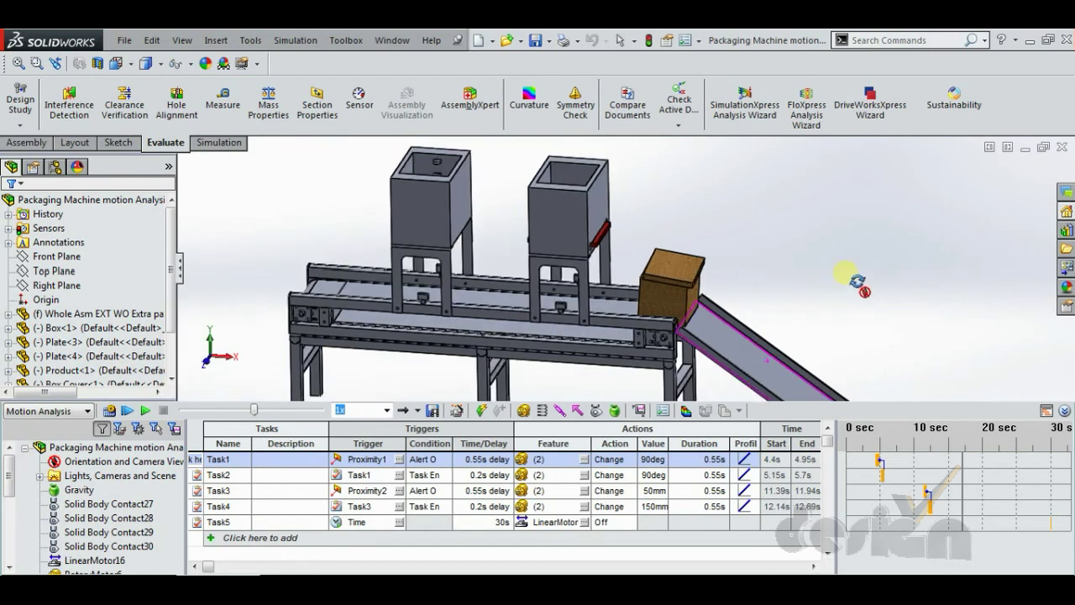
{"action": "scroll", "coordinate": [651, 300], "scroll_direction": "down", "scroll_amount": 1}
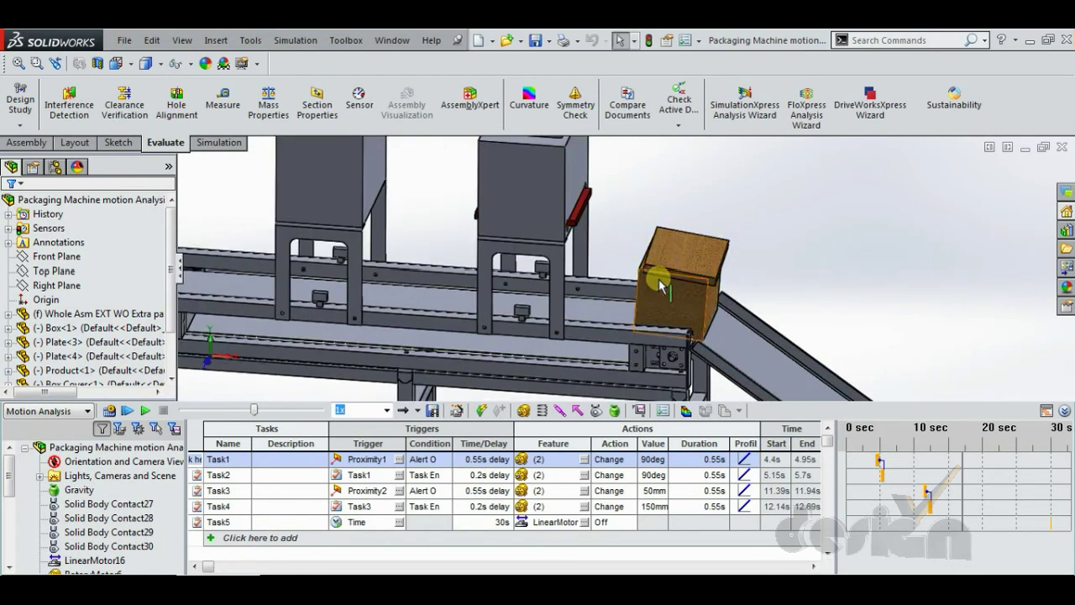
{"action": "scroll", "coordinate": [685, 267], "scroll_direction": "down", "scroll_amount": 2}
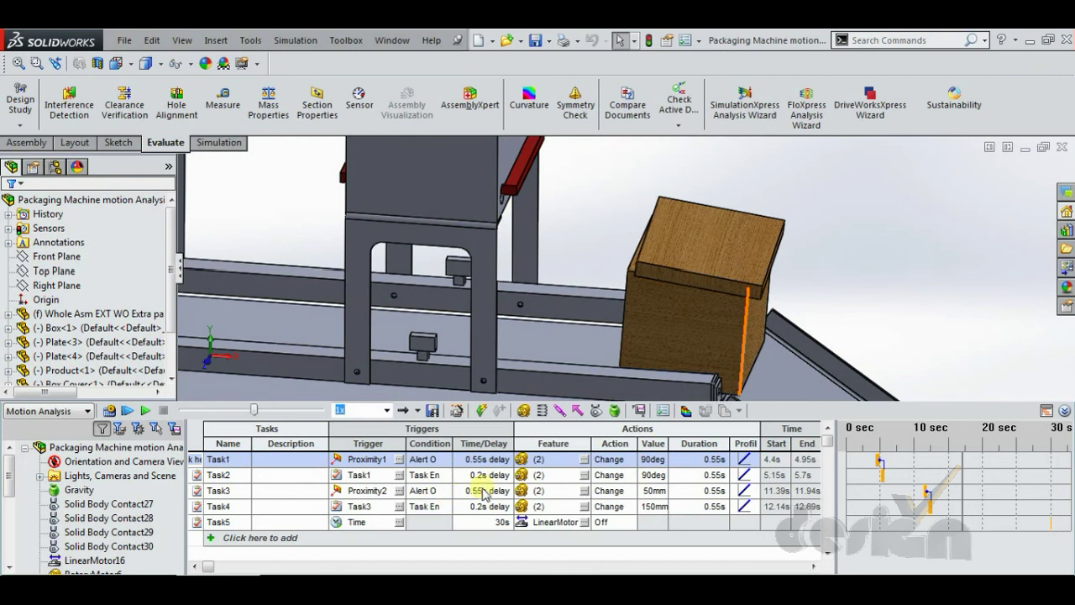
{"action": "scroll", "coordinate": [619, 360], "scroll_direction": "up", "scroll_amount": 5}
{"action": "scroll", "coordinate": [461, 182], "scroll_direction": "down", "scroll_amount": 2}
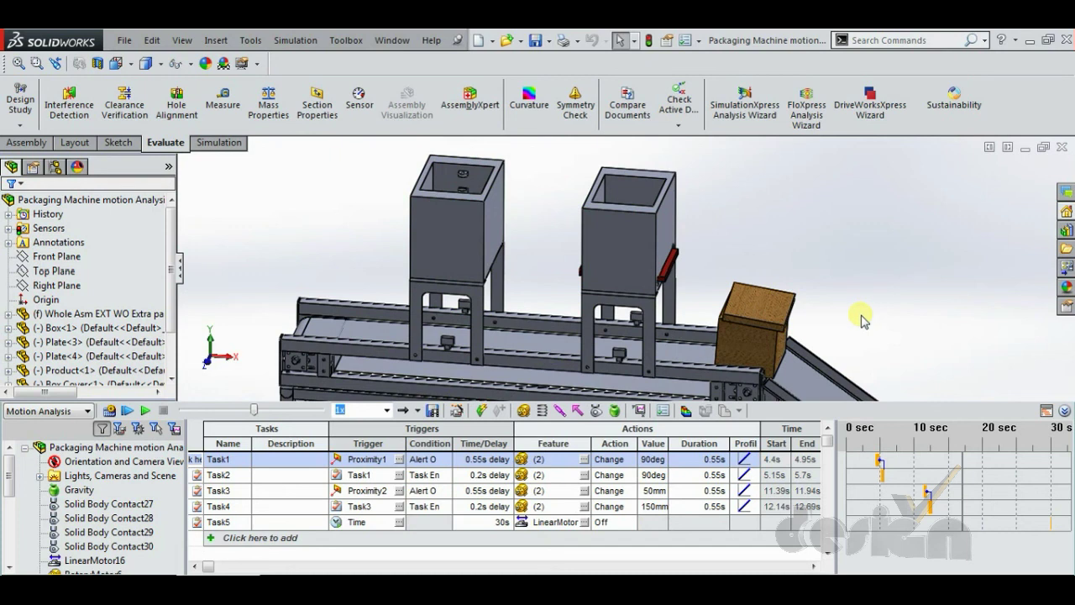
Set the trigger delay of Task1 to 0.62 s and that of Task3 to 0.58 s
{"action": "key", "text": "f"}
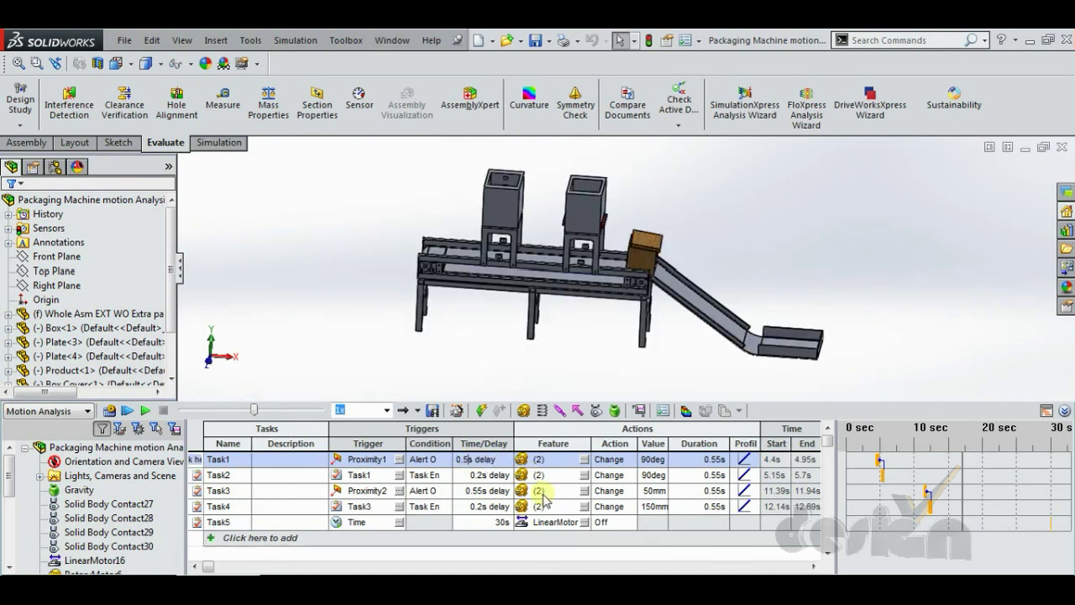
{"action": "key", "text": "BackSpace"}
{"action": "type", "text": "62"}
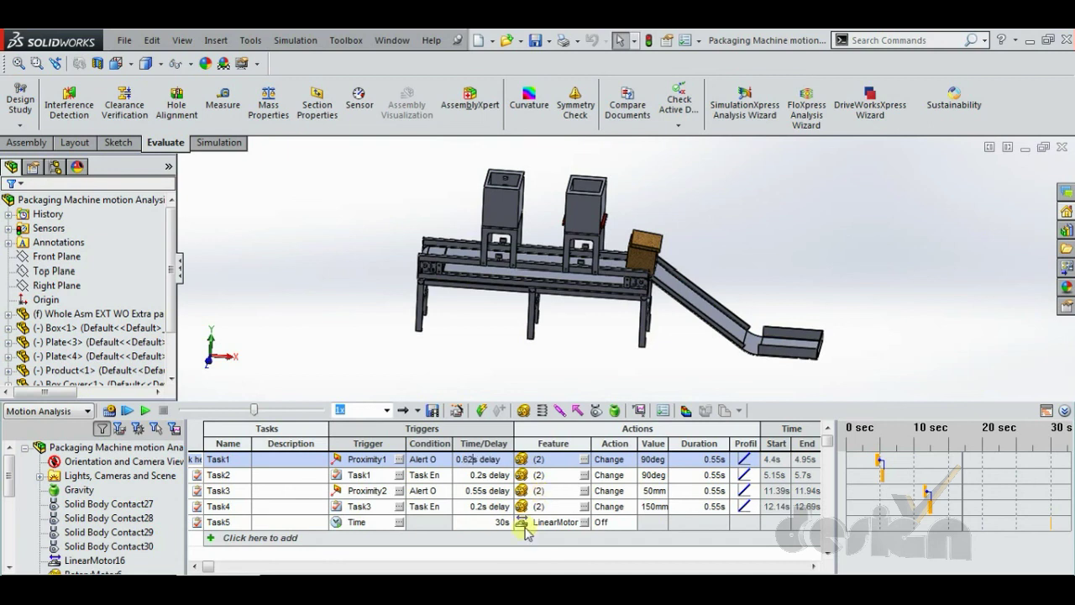
{"action": "left_click", "coordinate": [482, 493]}
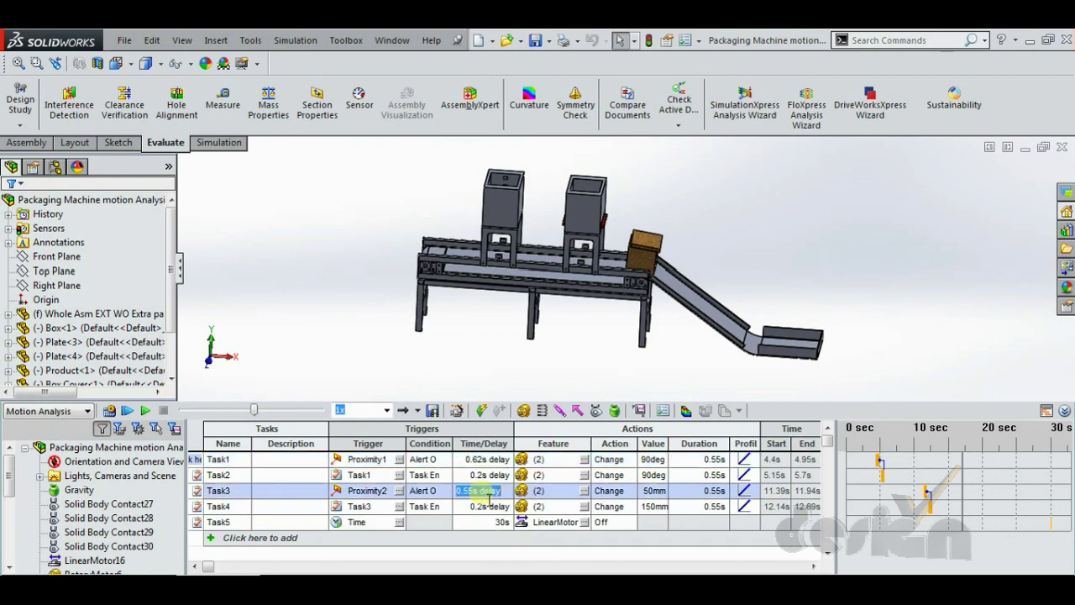
{"action": "key", "text": "BackSpace"}
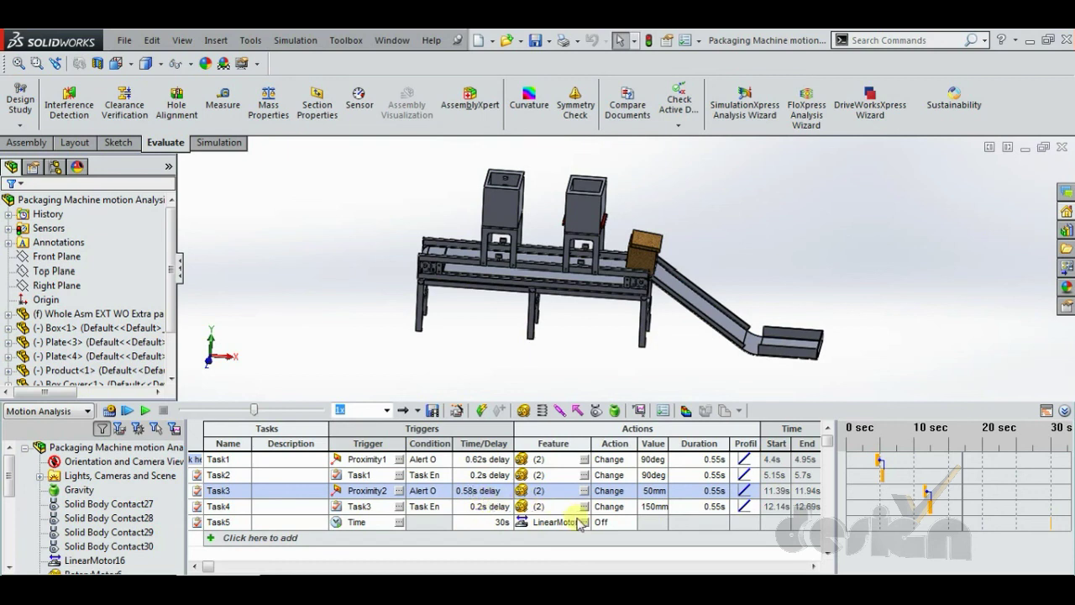
Rewind the motion study to its start so the box is back at the beginning of the conveyor
{"action": "scroll", "coordinate": [858, 271], "scroll_direction": "up", "scroll_amount": 3}
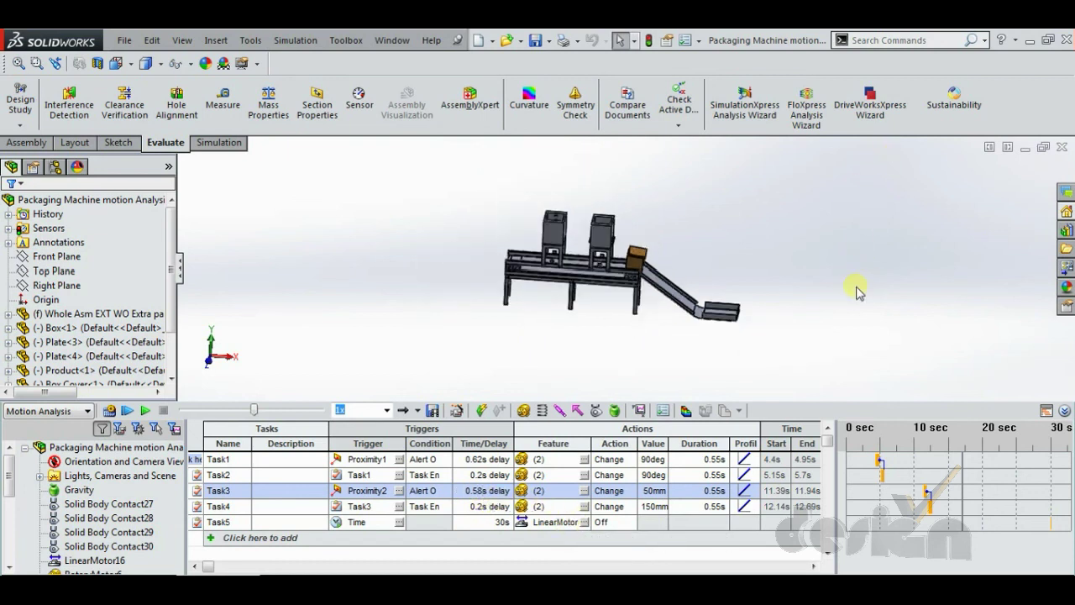
{"action": "scroll", "coordinate": [834, 267], "scroll_direction": "down", "scroll_amount": 2}
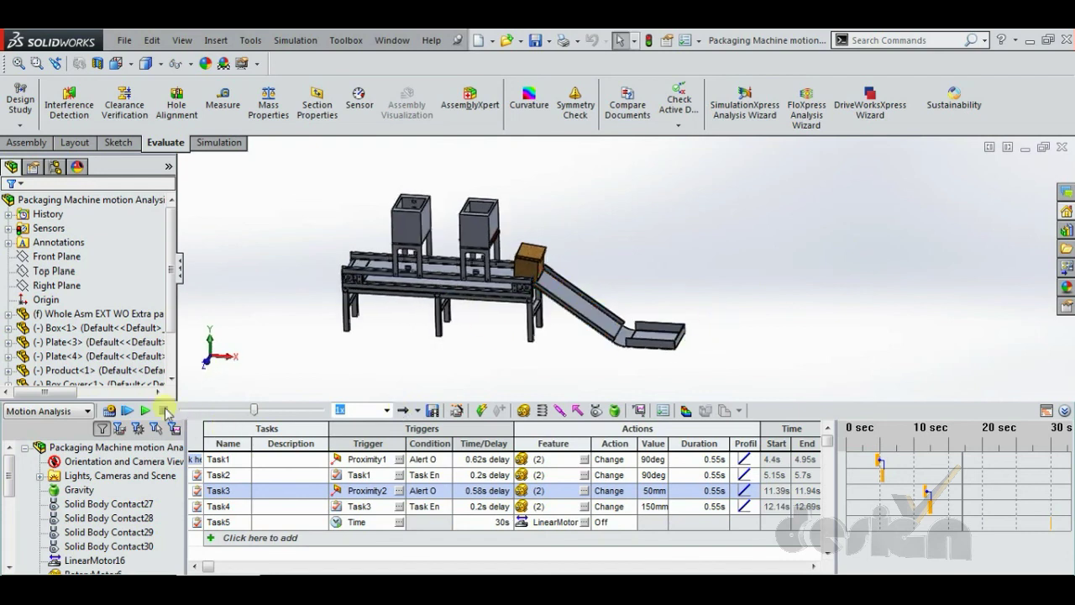
{"action": "mouse_move", "coordinate": [254, 410]}
{"action": "left_click_drag", "start_coordinate": [255, 410], "coordinate": [183, 410]}
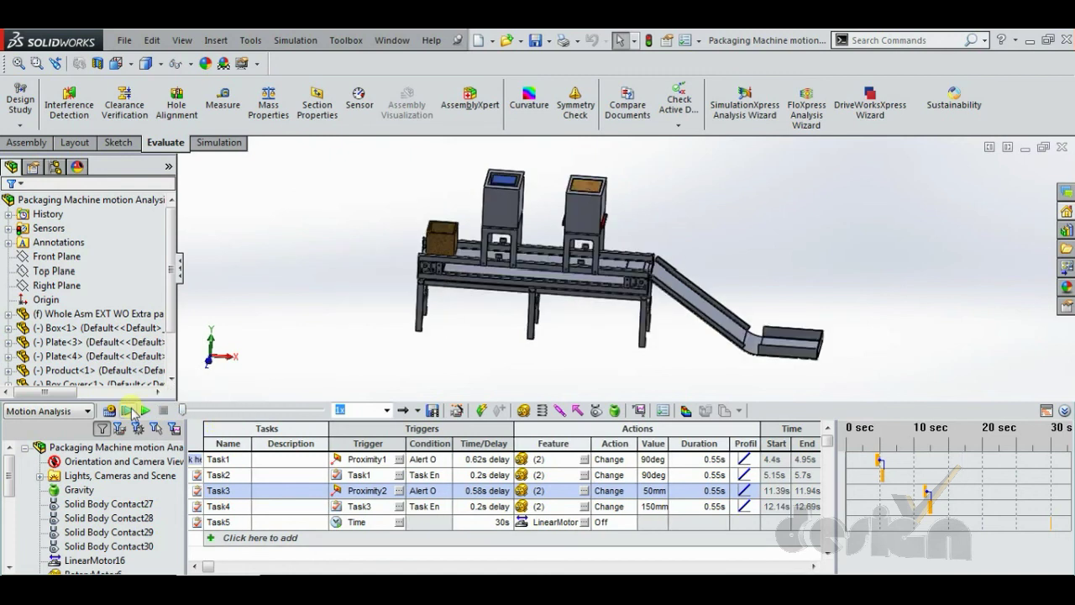